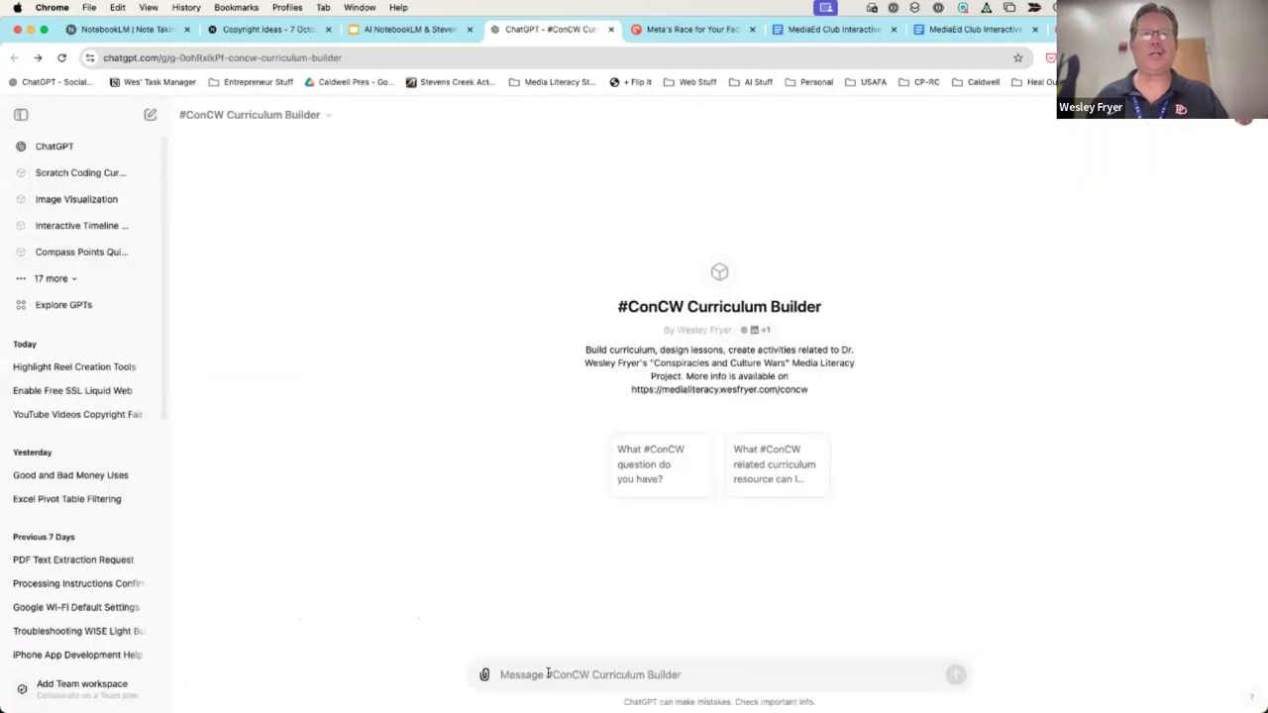
Ask the #ConCW Curriculum Builder "Please suggest 15 different modules for the content in the knowledge library."
text(f)
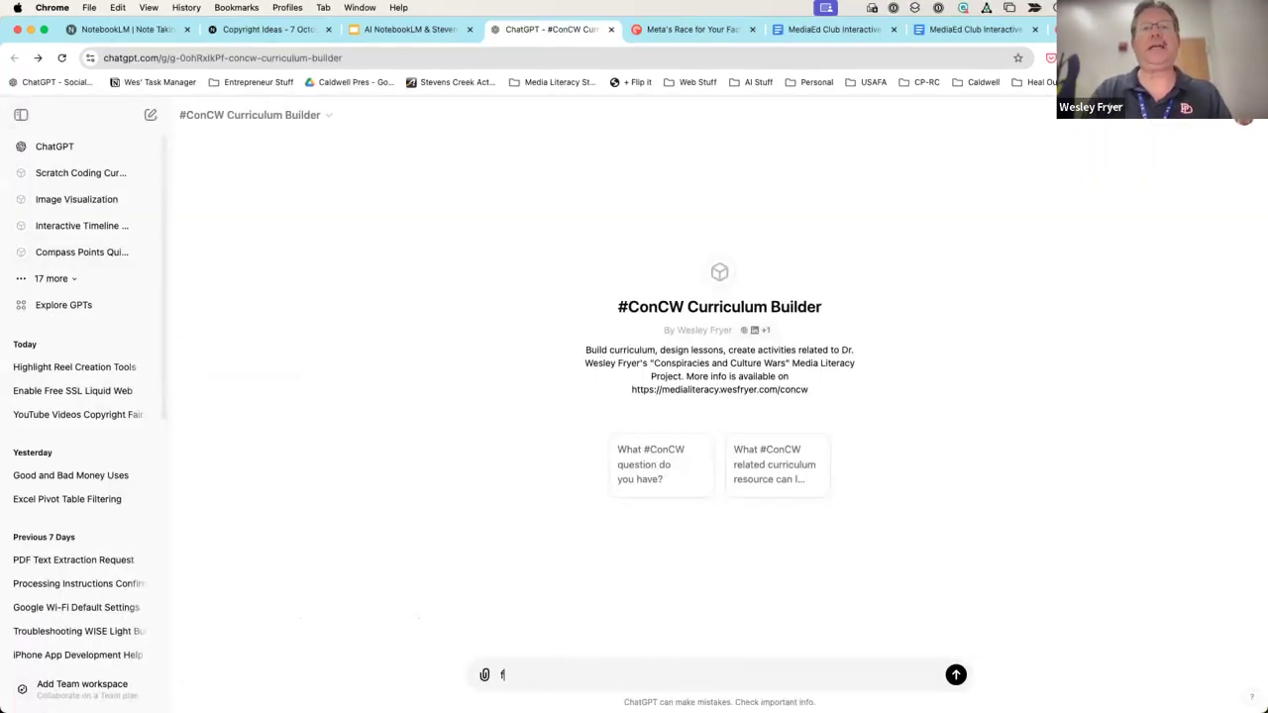
text(lease suggestio)
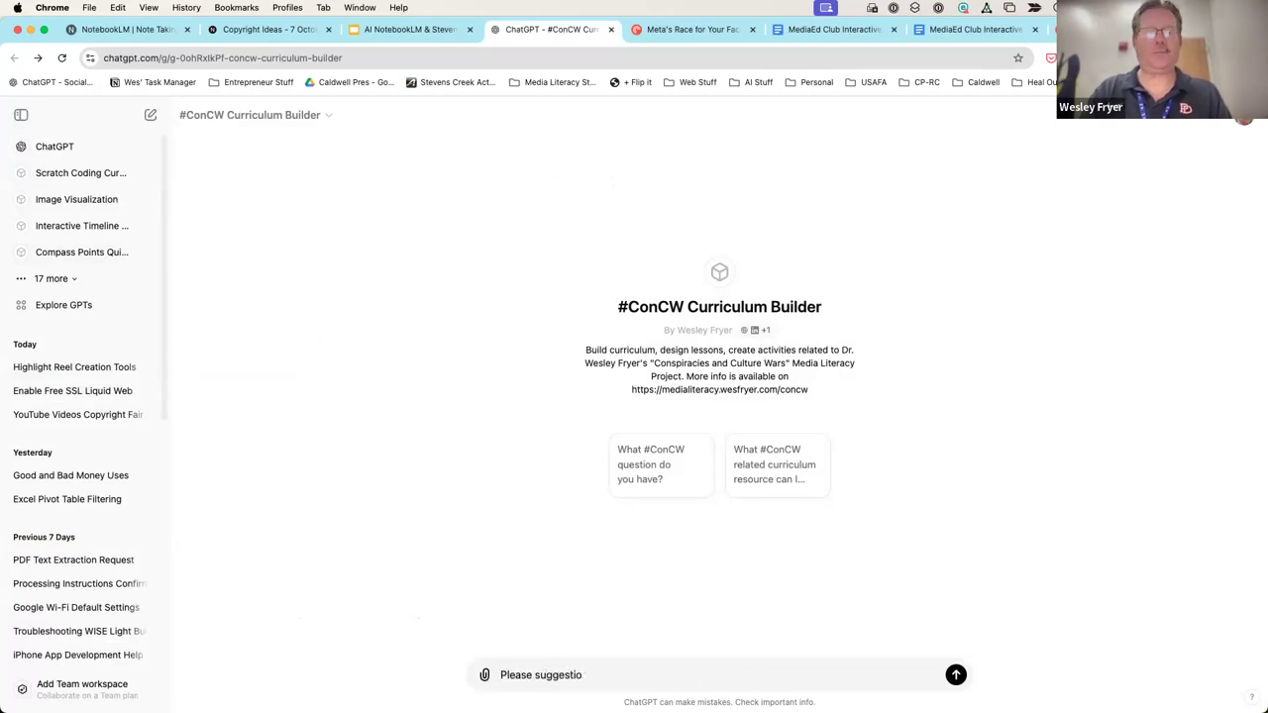
text(n different modules for the content in the knowledge libirary)
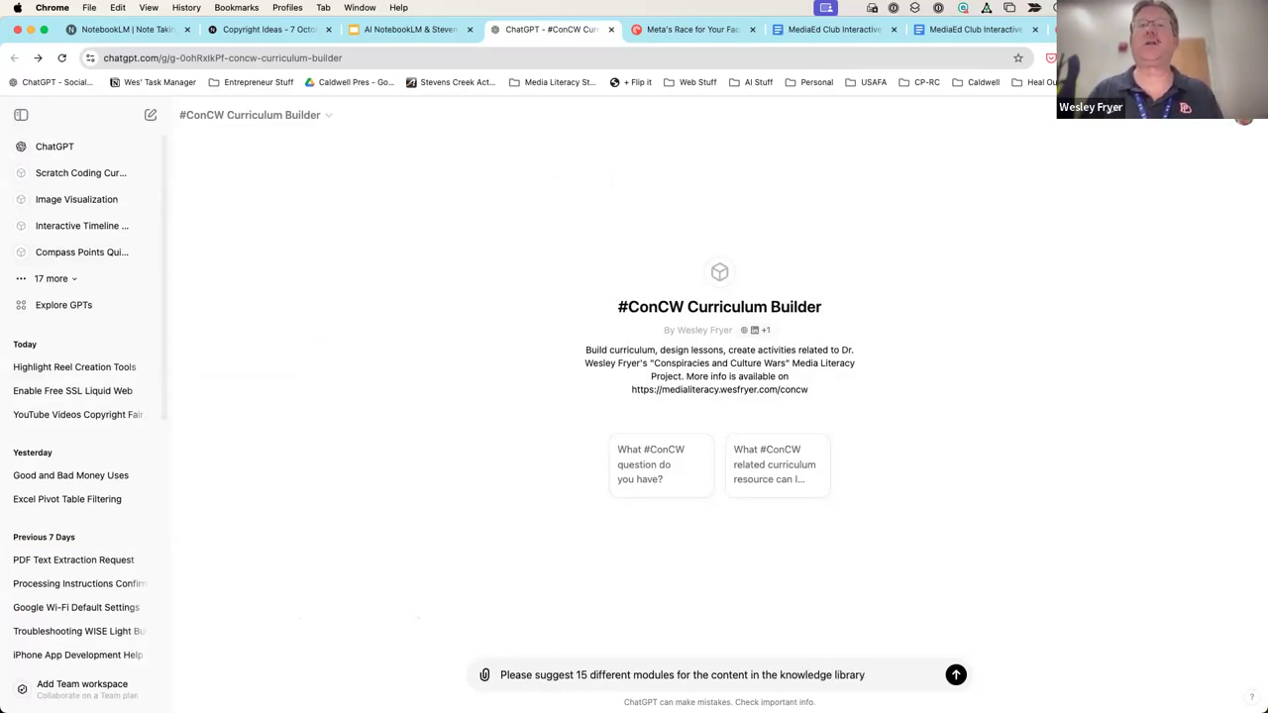
text(.)
key(Return)
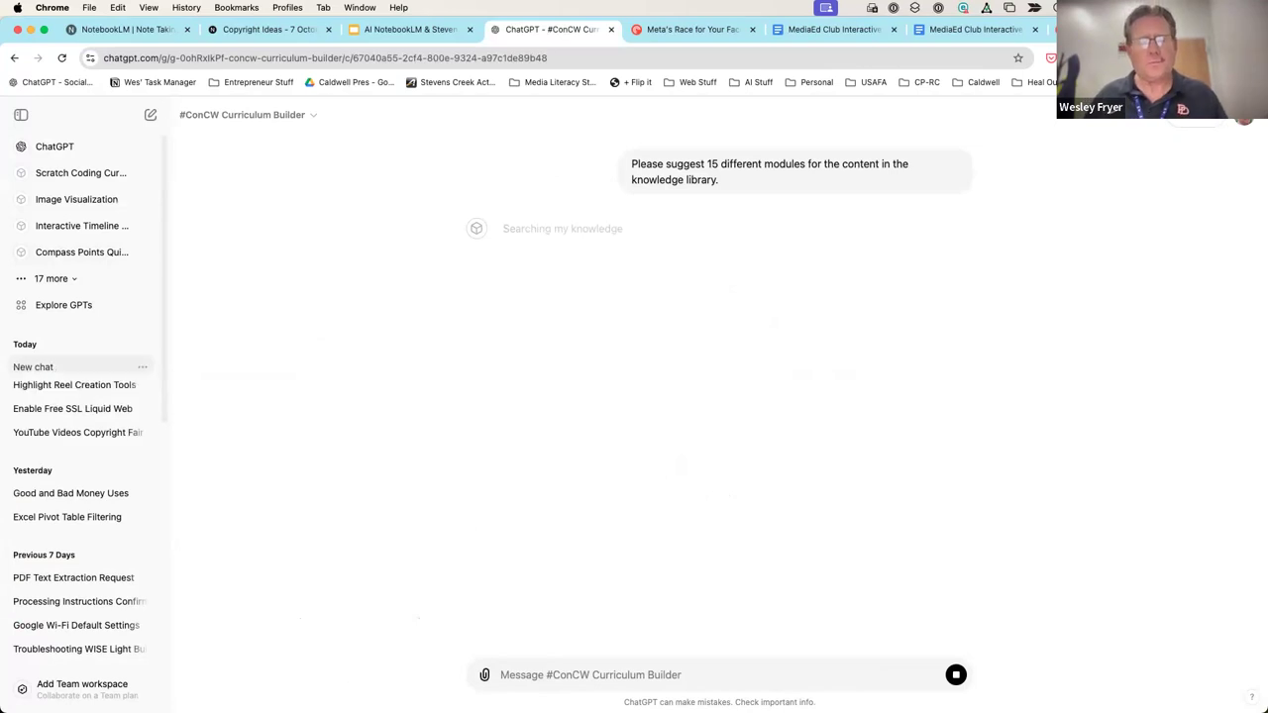
Read through the whole list of suggested modules in the reply, from the first module to the closing summary
key(super+equal)
key(super+equal)
key(super+equal)
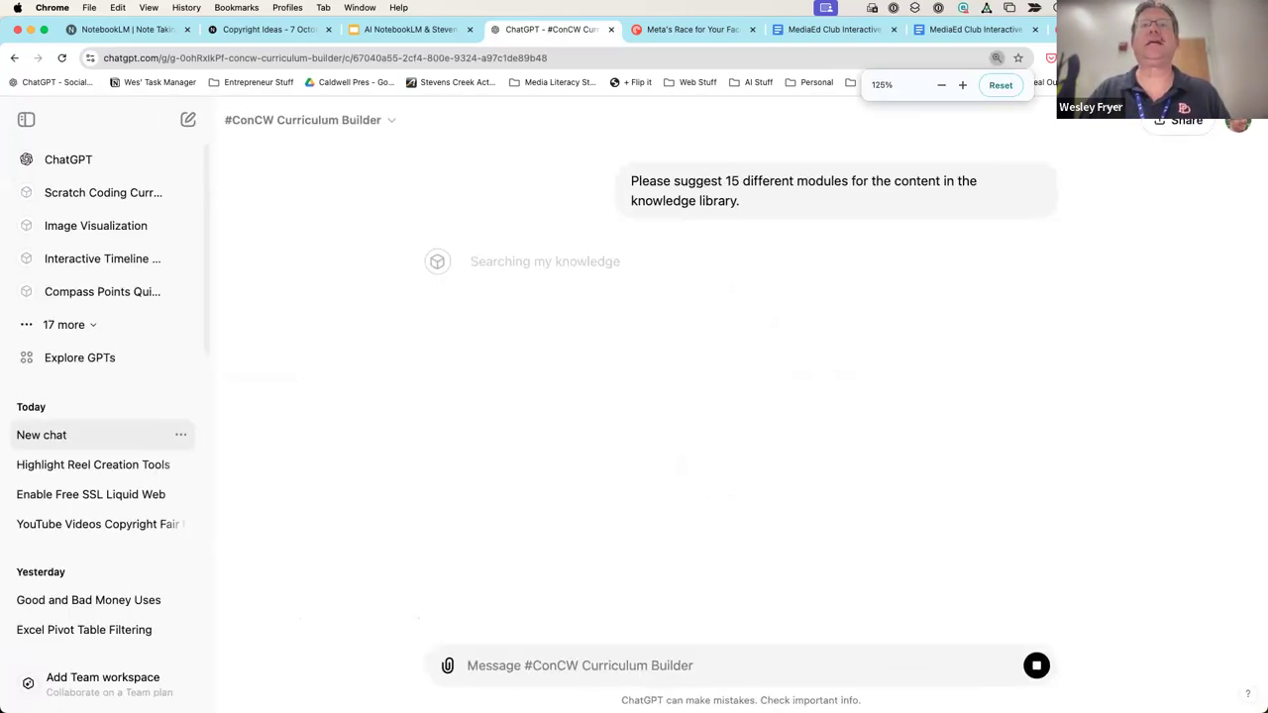
key(super+equal)
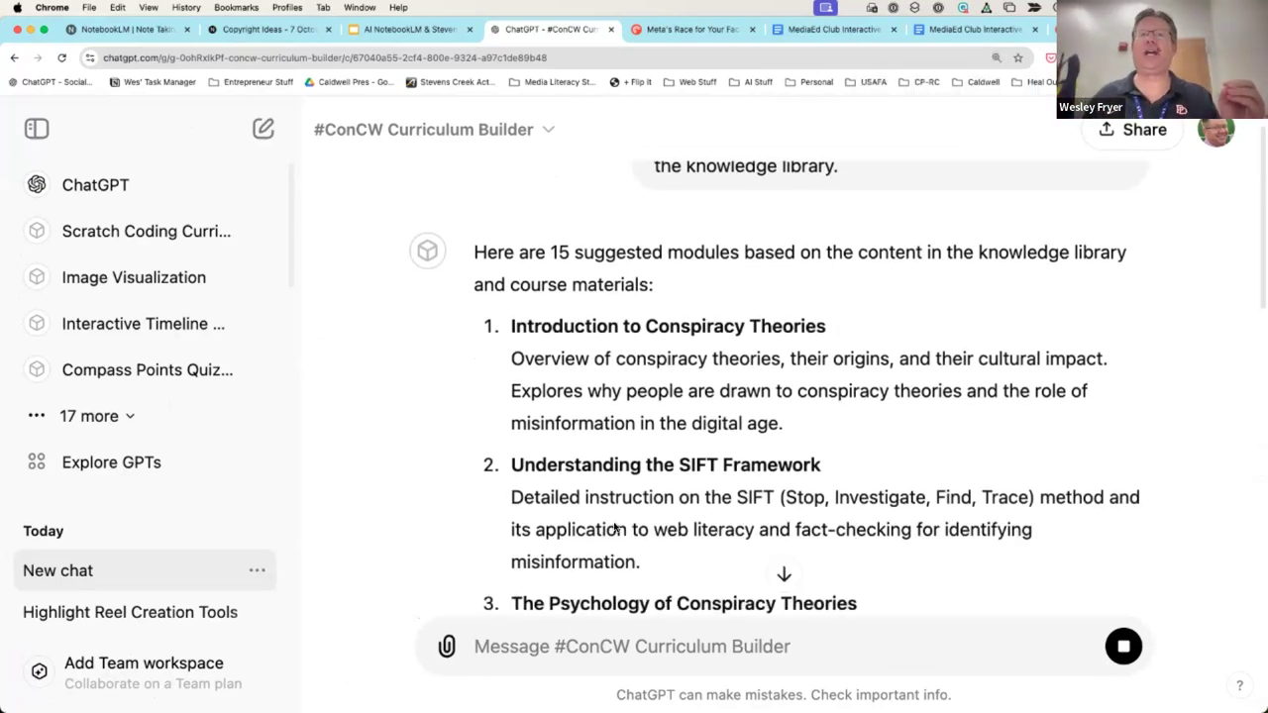
scroll(615, 520, down, 2)
scroll(614, 516, down, 3)
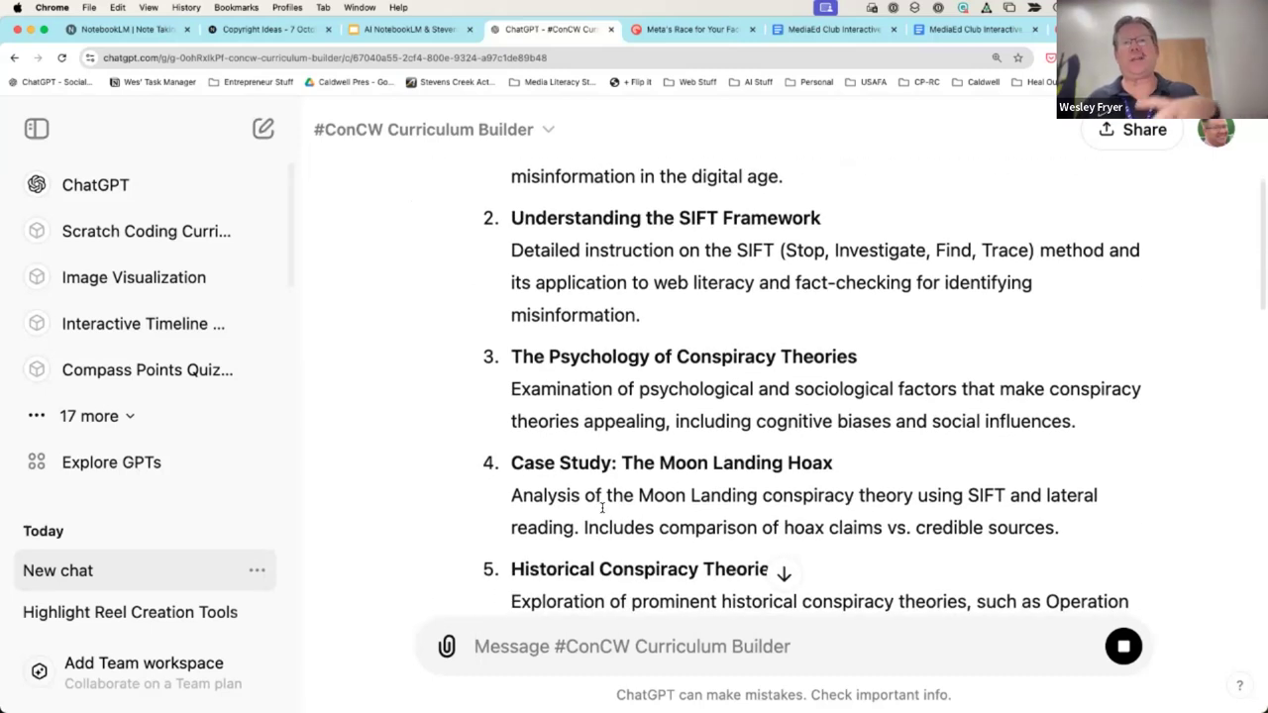
scroll(609, 511, down, 2)
scroll(601, 508, down, 2)
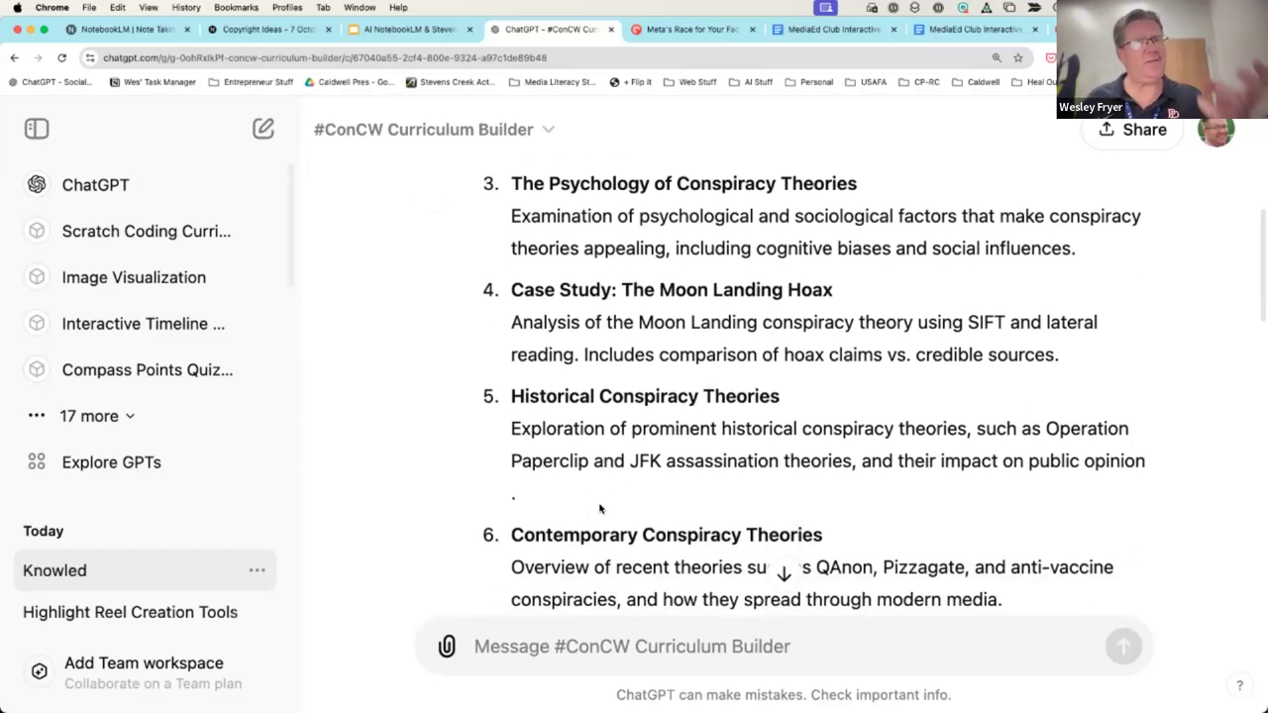
scroll(599, 506, down, 1)
scroll(600, 502, down, 4)
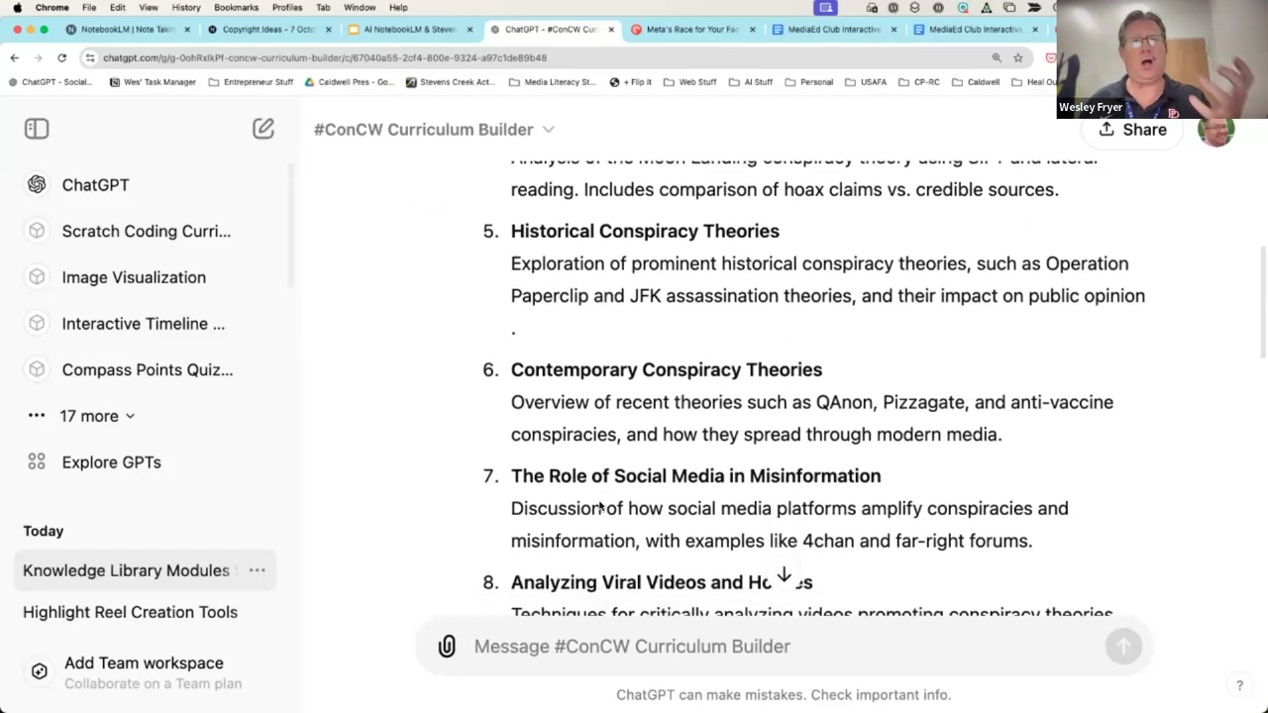
scroll(601, 500, down, 3)
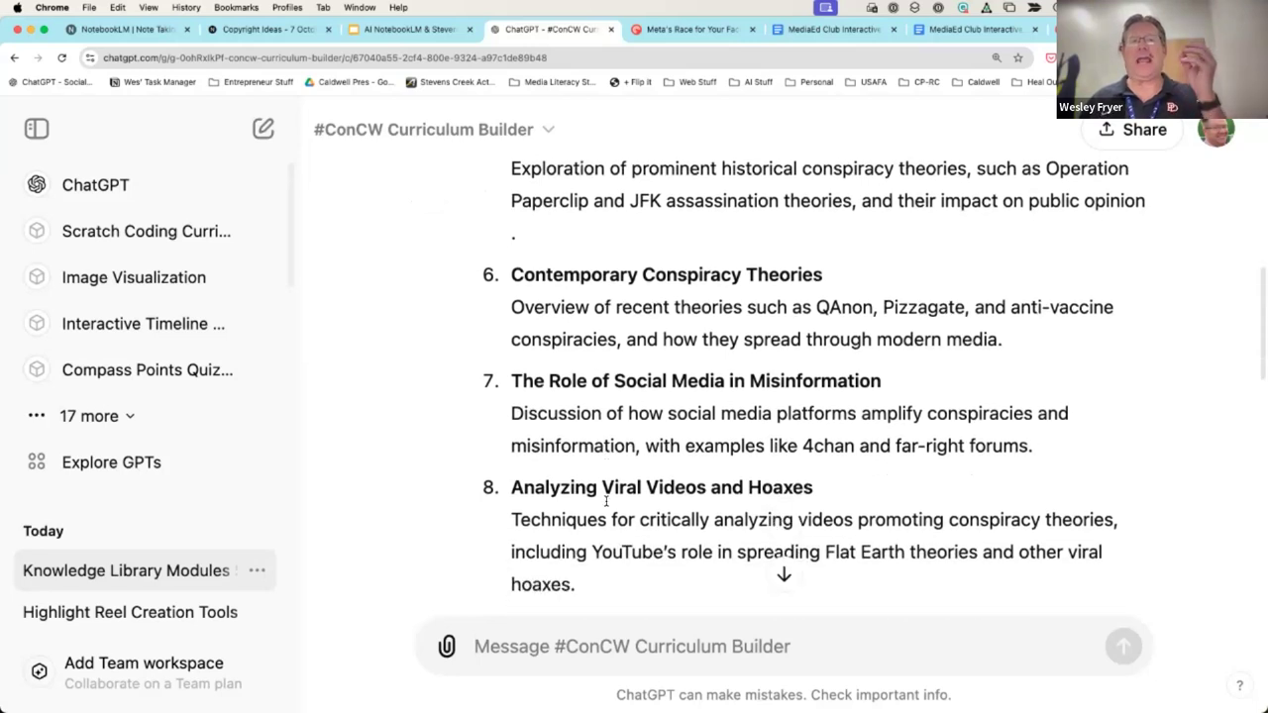
scroll(611, 505, down, 3)
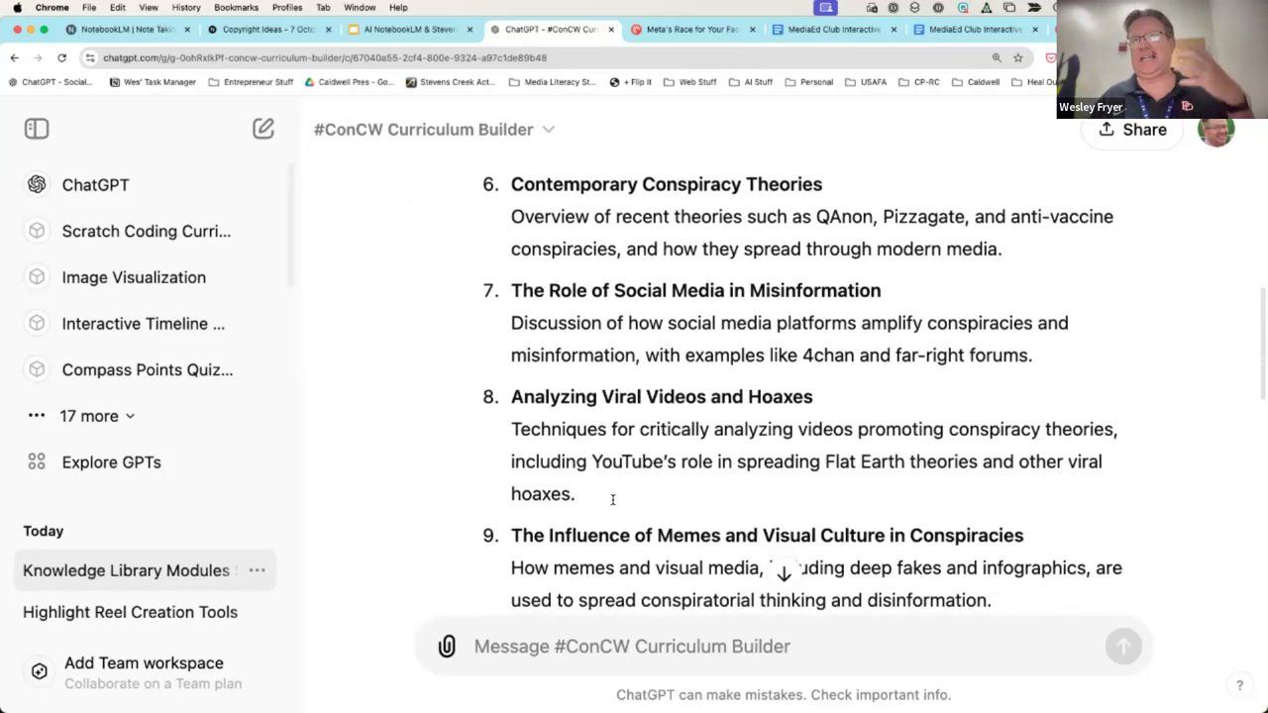
scroll(614, 495, down, 2)
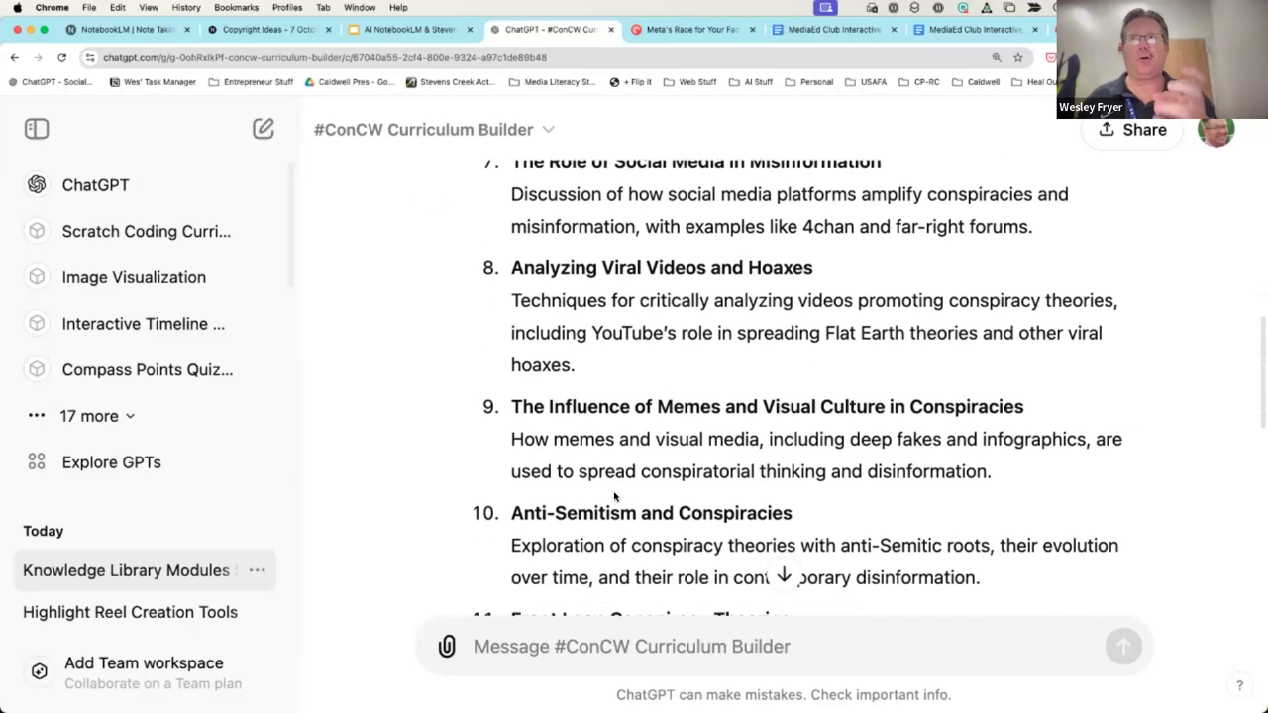
scroll(615, 493, down, 5)
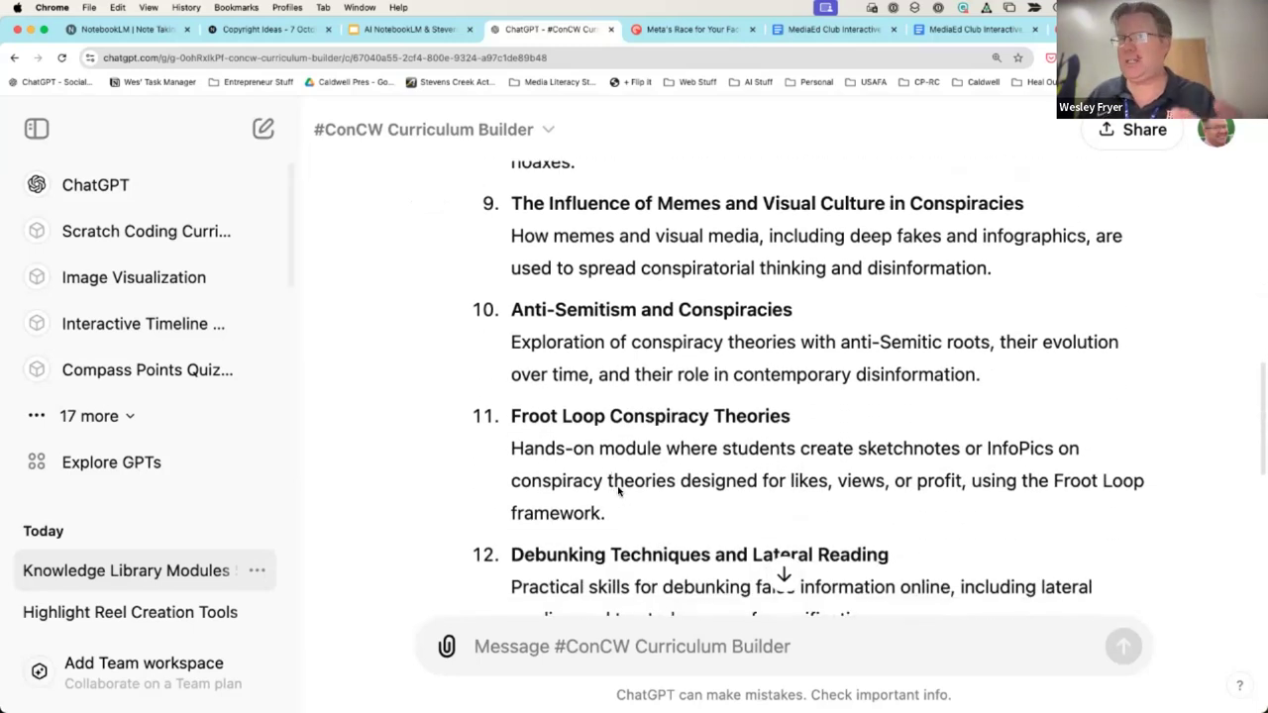
scroll(616, 488, down, 3)
scroll(614, 486, down, 4)
scroll(613, 484, down, 5)
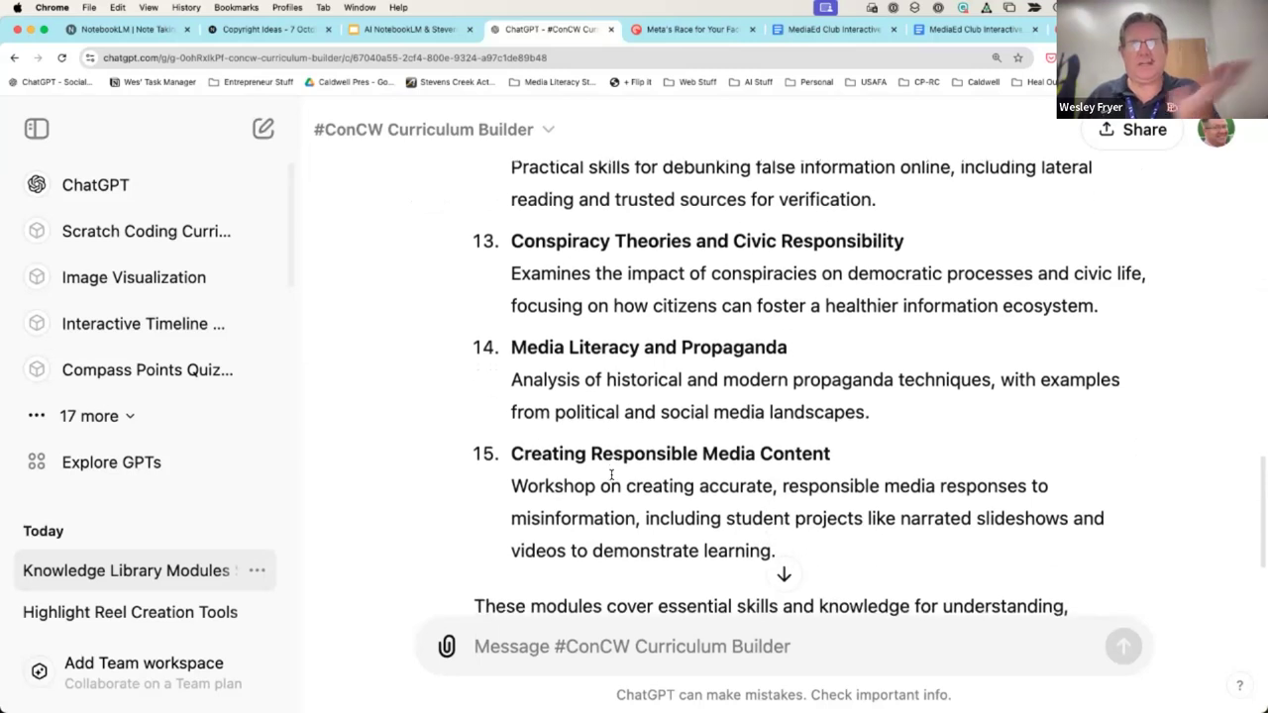
scroll(609, 476, down, 1)
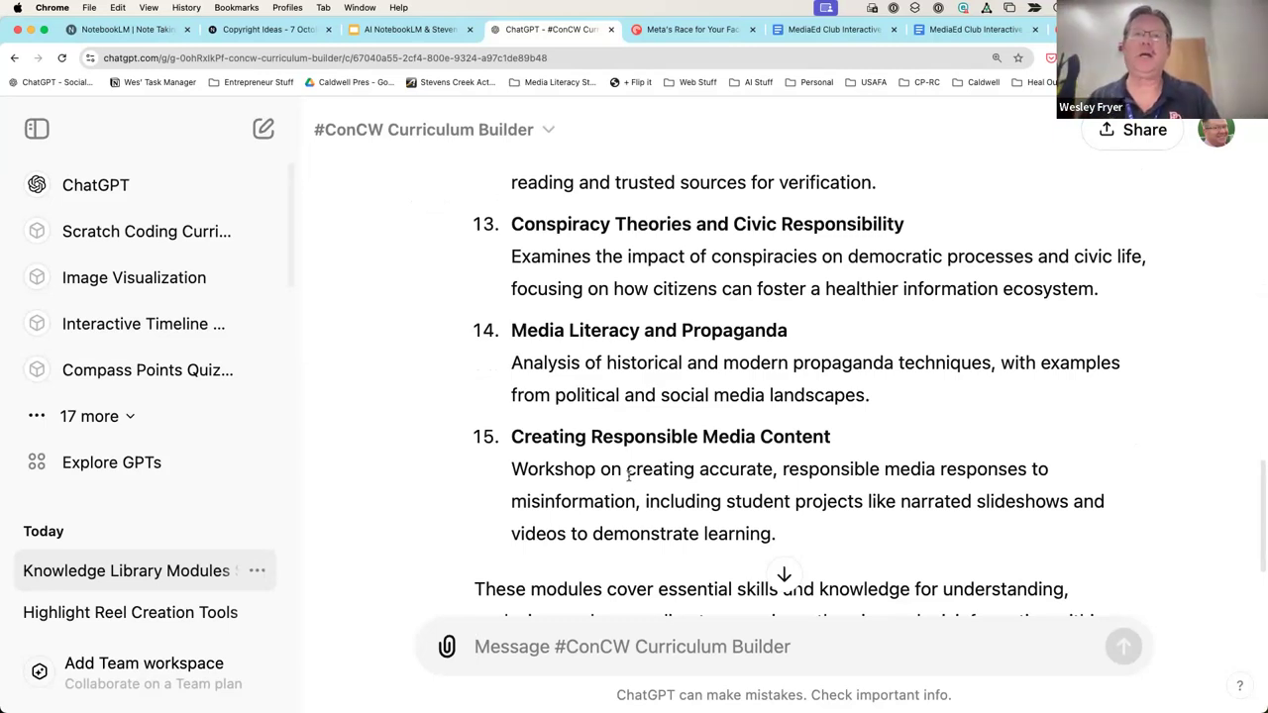
scroll(628, 475, down, 1)
scroll(628, 476, up, 3)
scroll(624, 474, up, 10)
scroll(624, 473, up, 8)
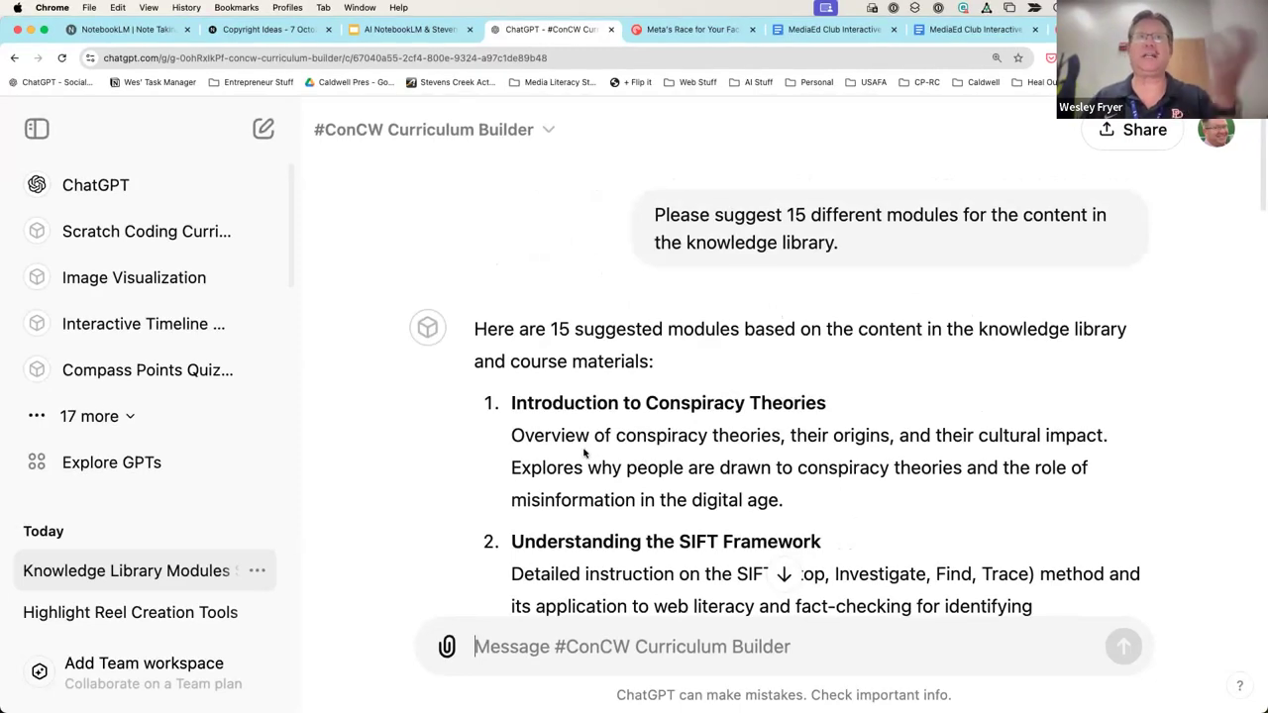
Switch to the AI NotebookLM presentation in Google Slides, go to the "Teaching the Conspiracies: Part 2" slide and exit the slideshow
click(393, 32)
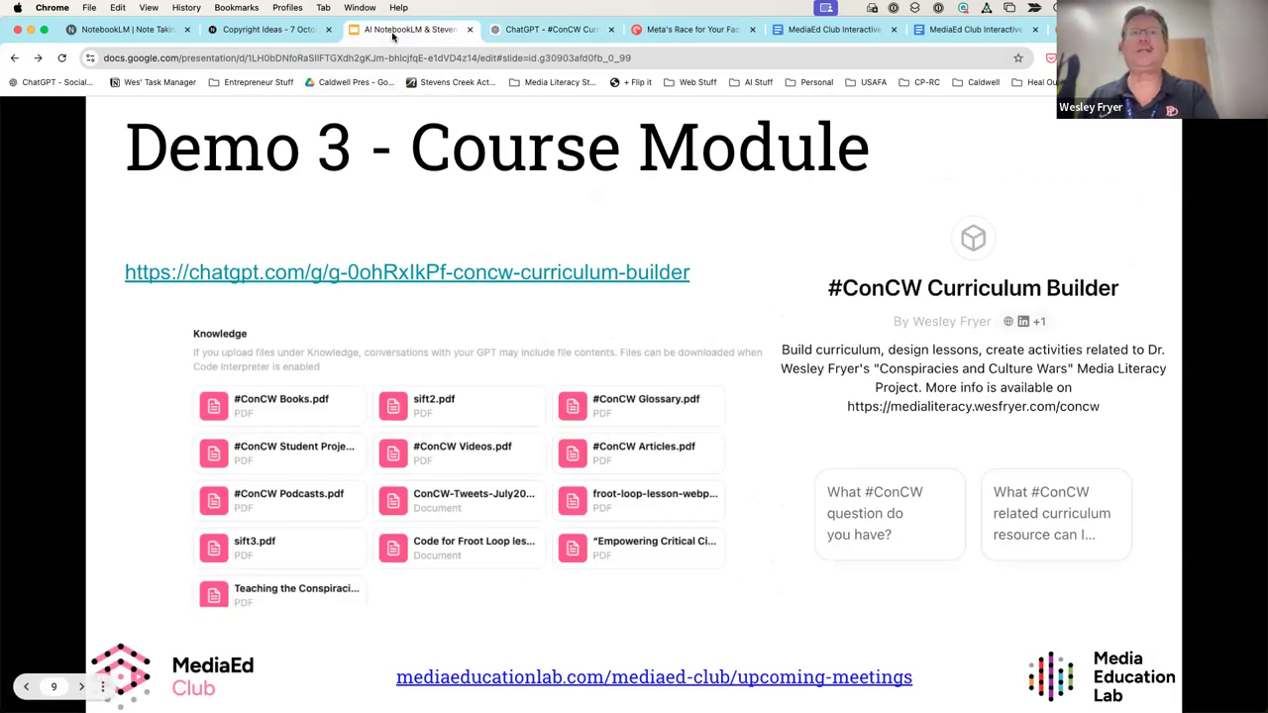
key(Right)
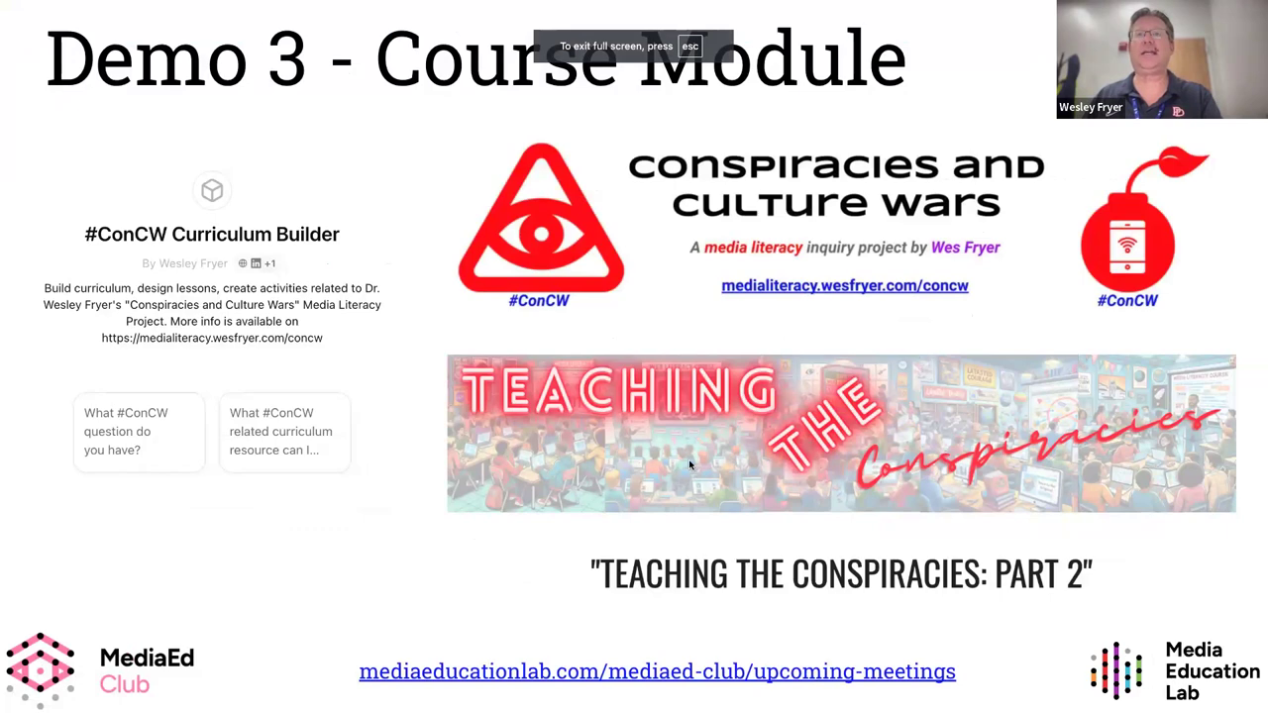
key(Escape)
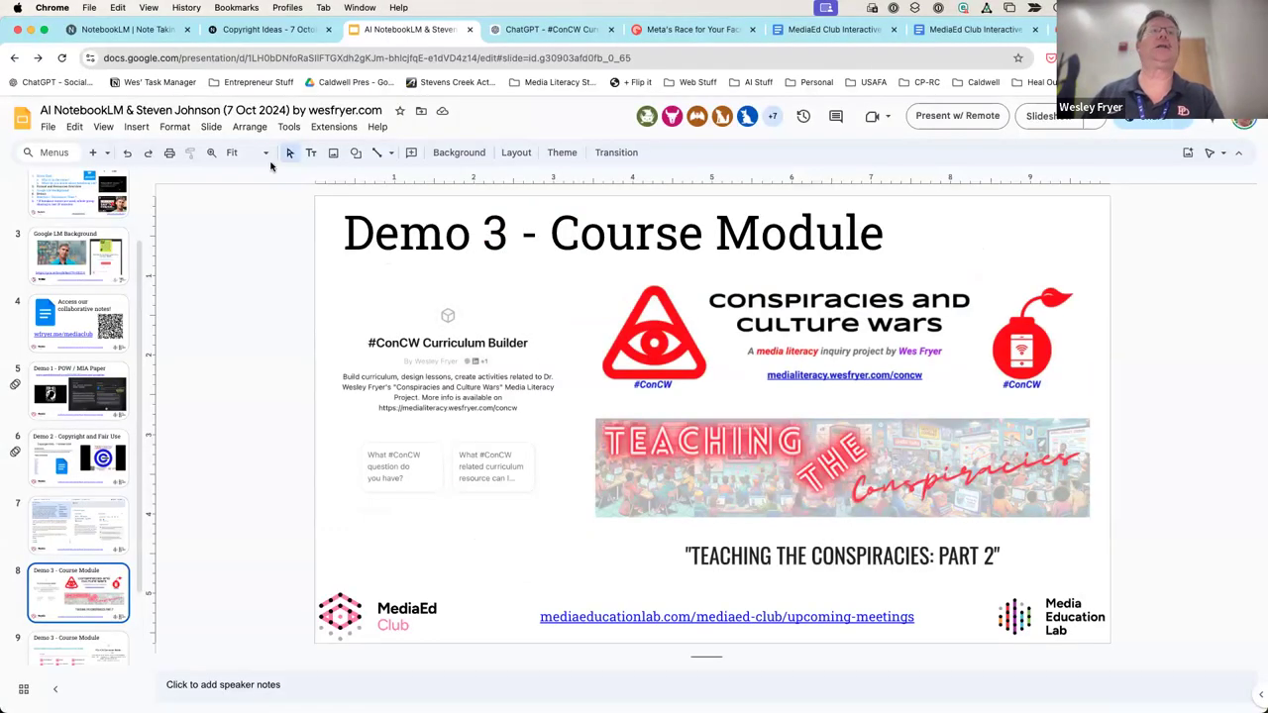
Switch to NotebookLM, open the notebooks overview and create a new notebook
click(129, 32)
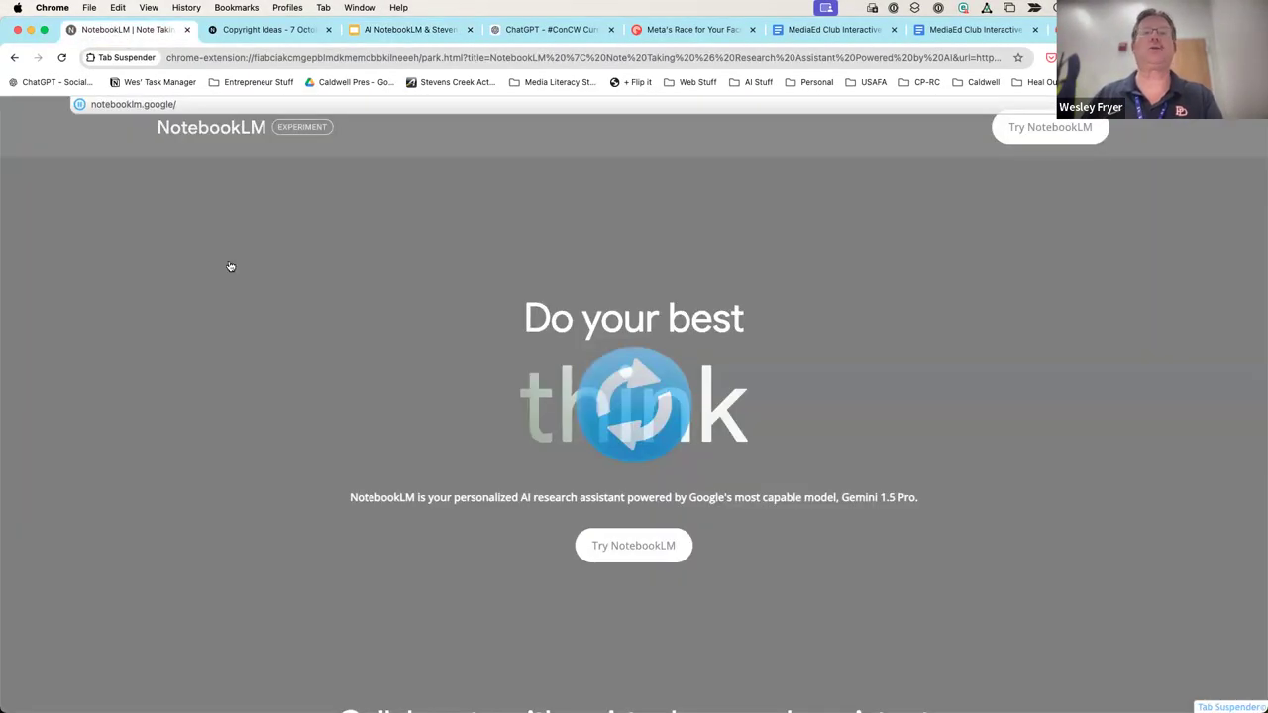
click(634, 551)
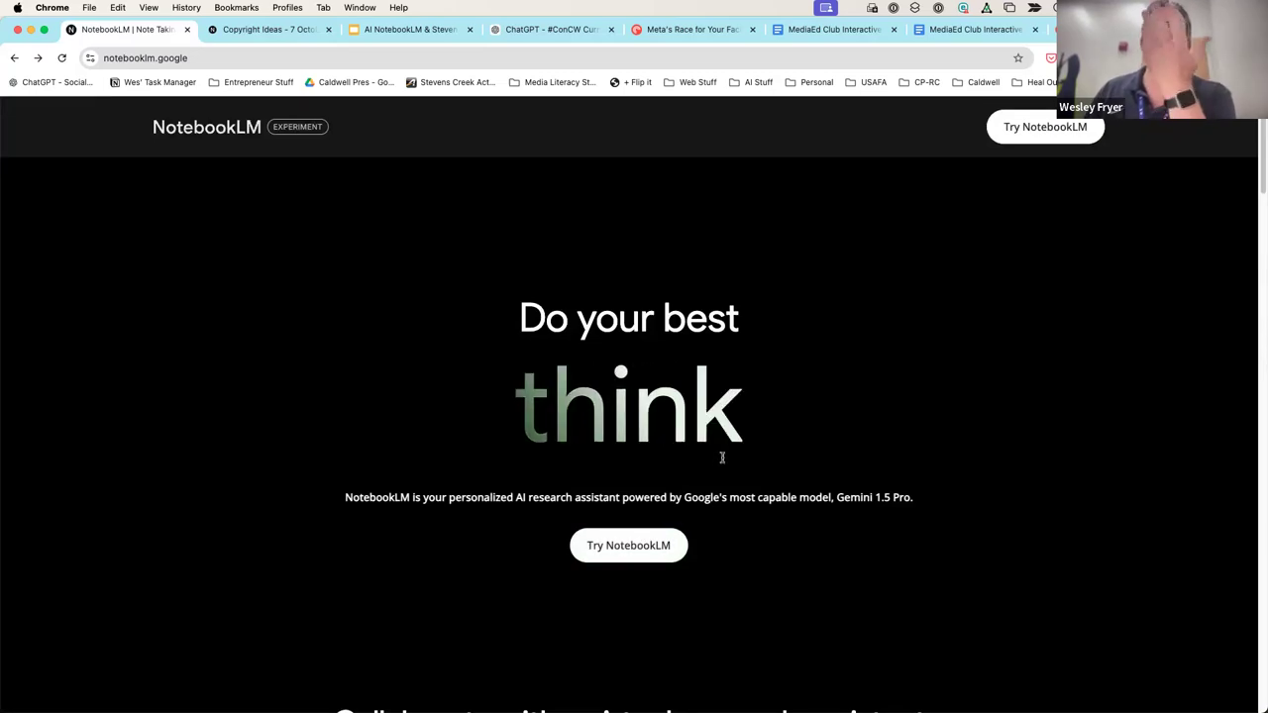
click(1036, 138)
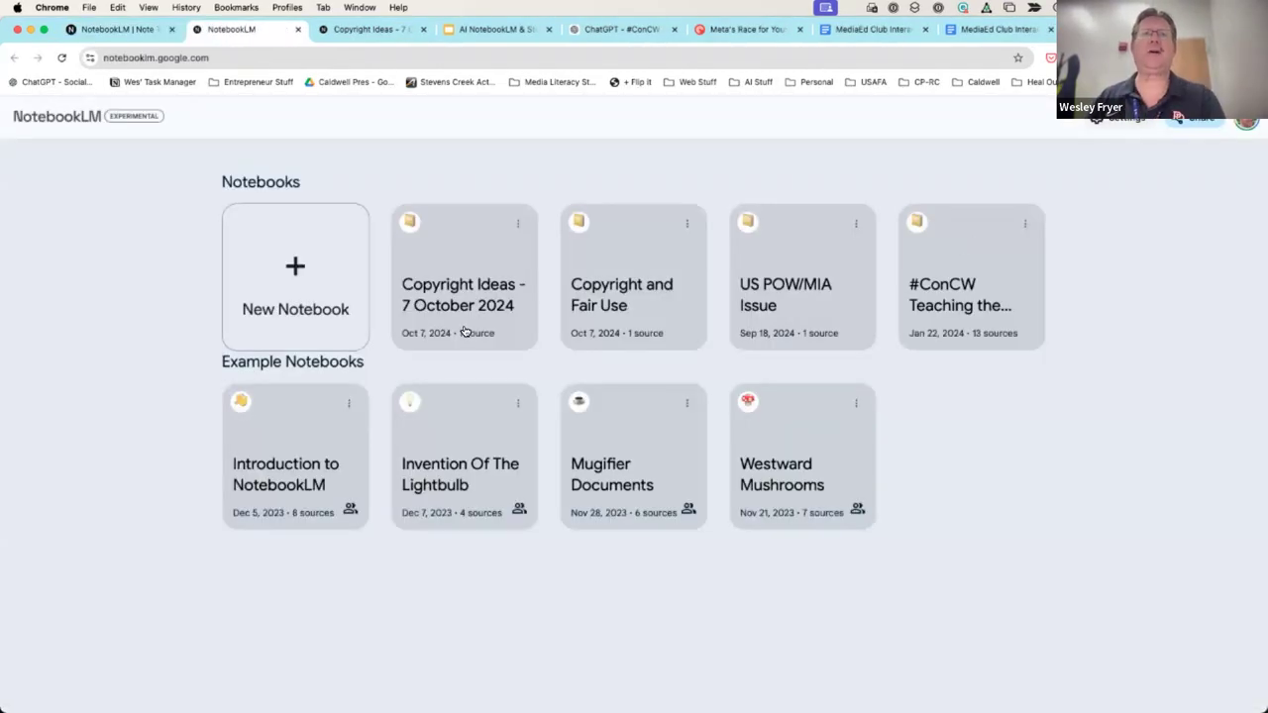
click(298, 292)
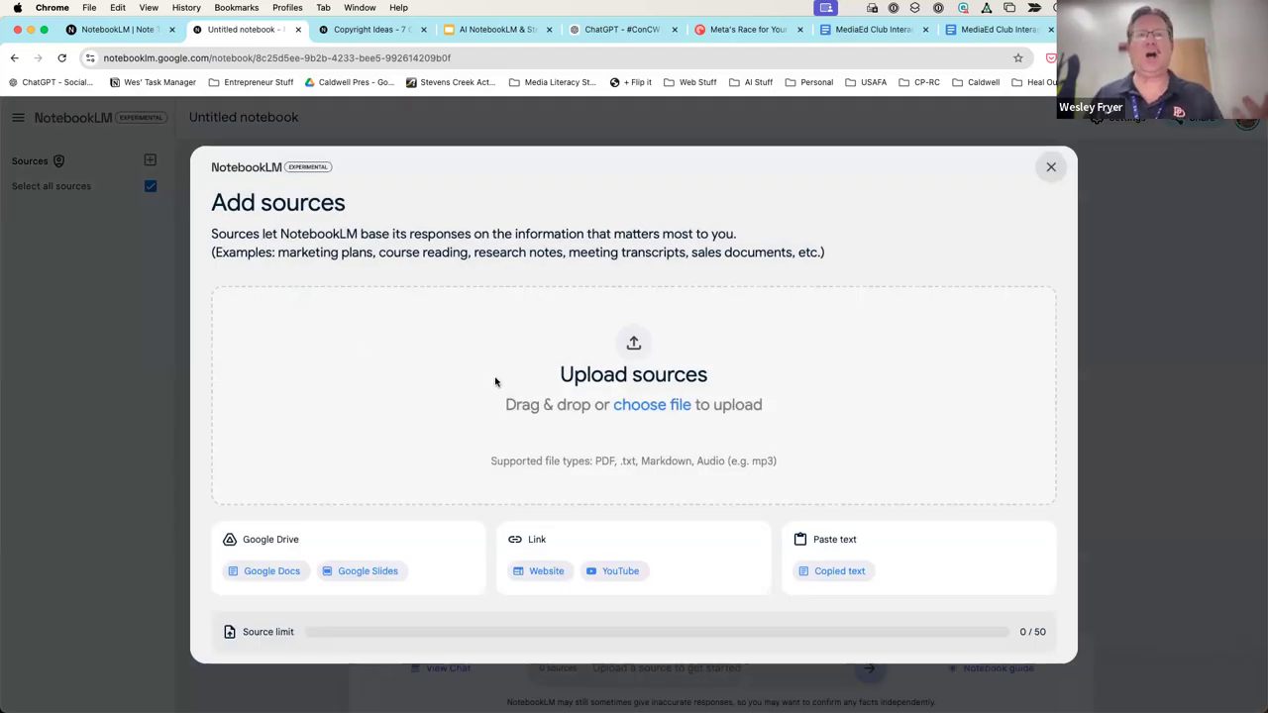
Upload all files from the "source docs" folder in Finder as sources for the new notebook and dismiss the upload message
click(641, 407)
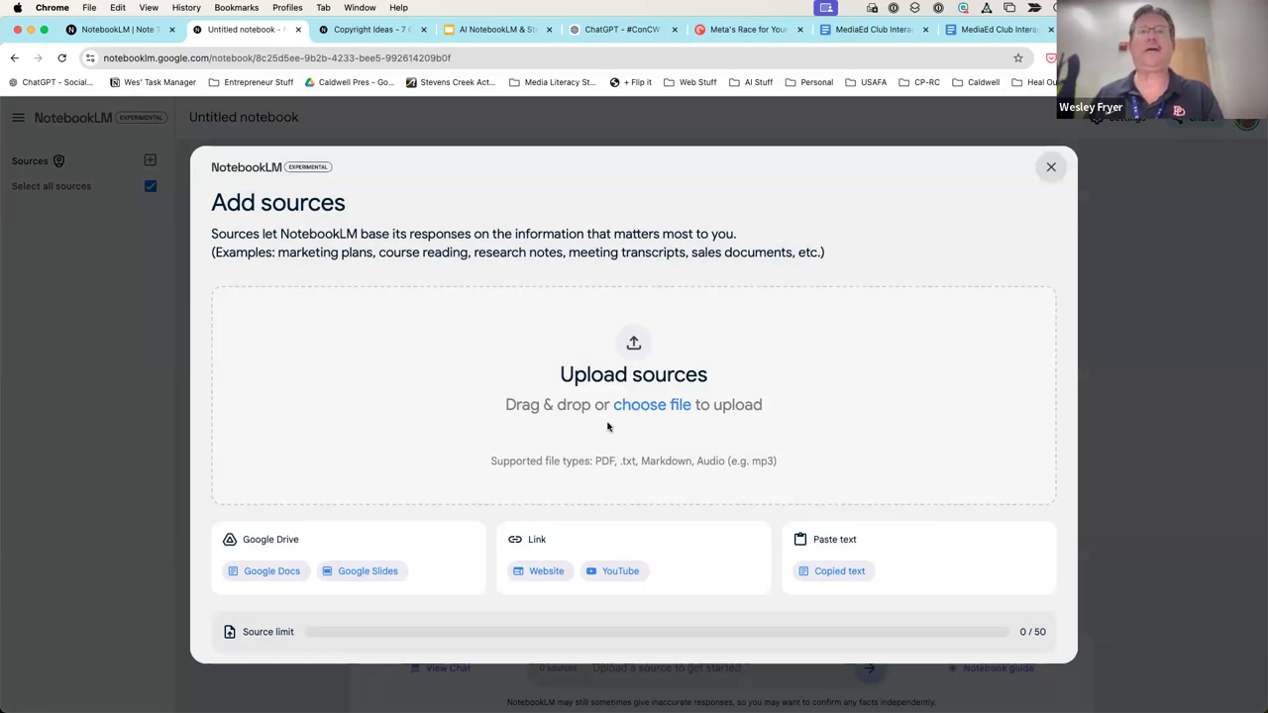
click(395, 455)
double_click(496, 371)
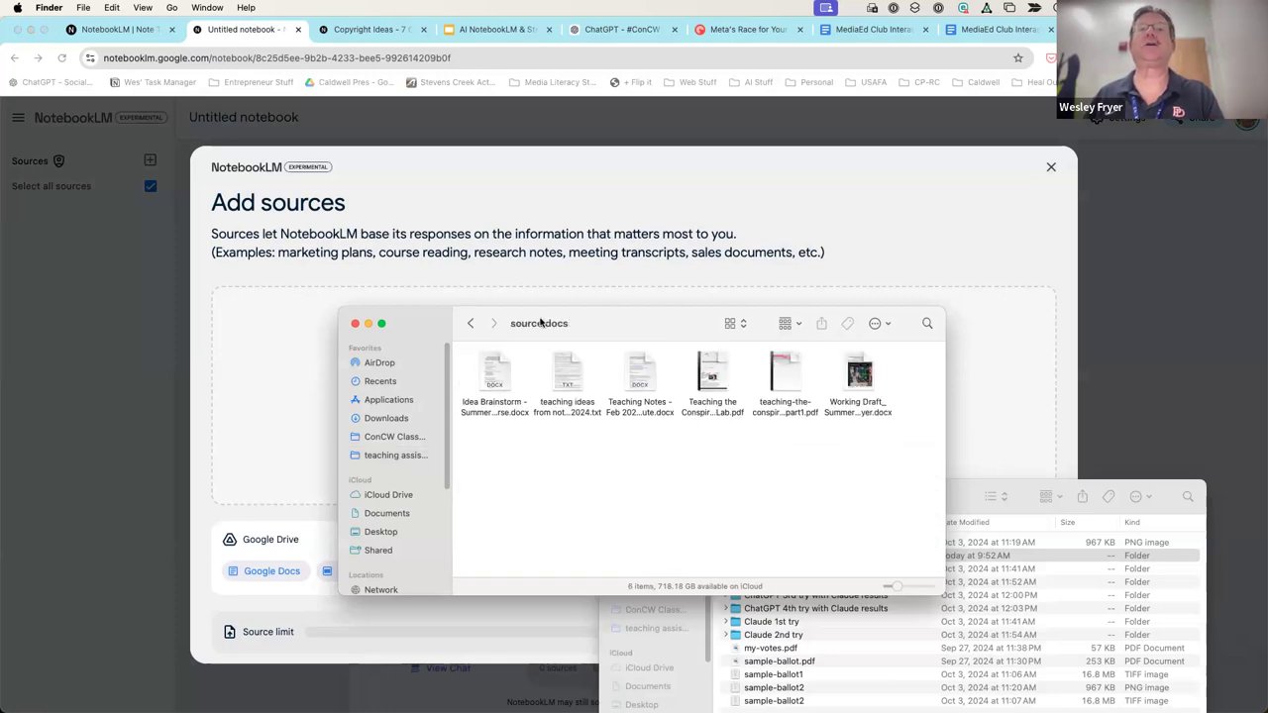
drag(459, 322, 597, 309)
key(super+a)
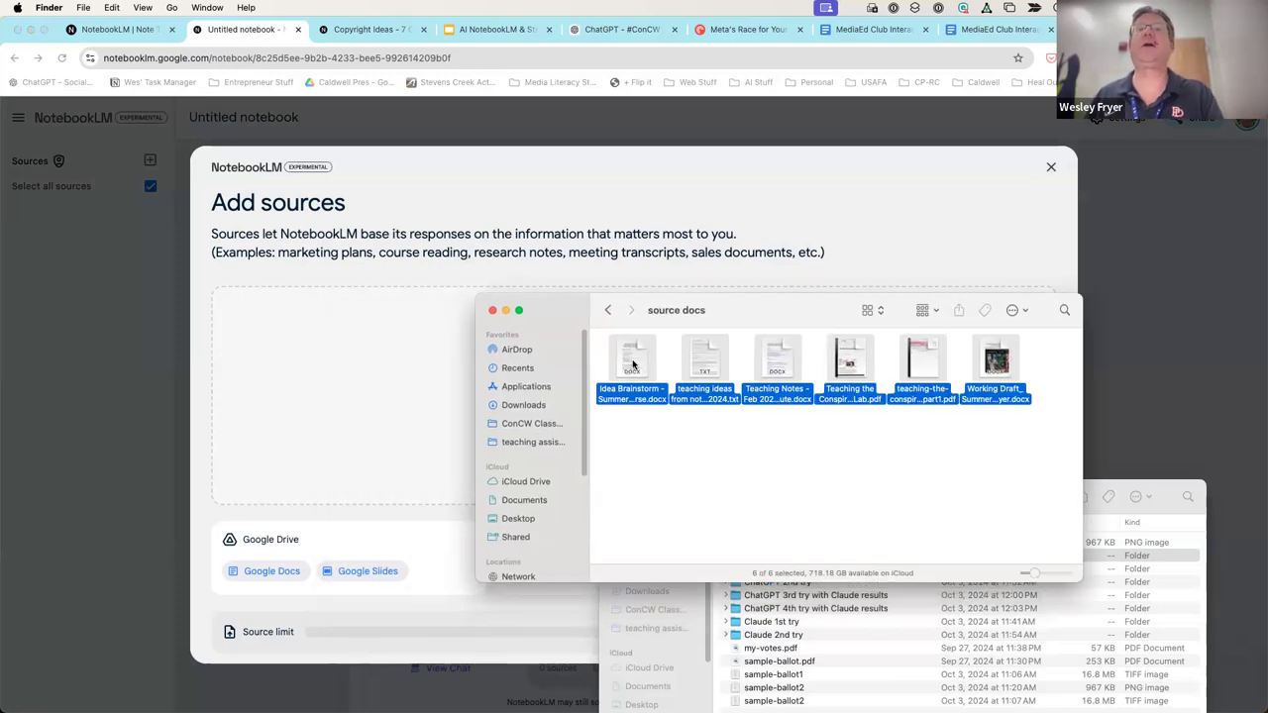
drag(631, 352, 431, 370)
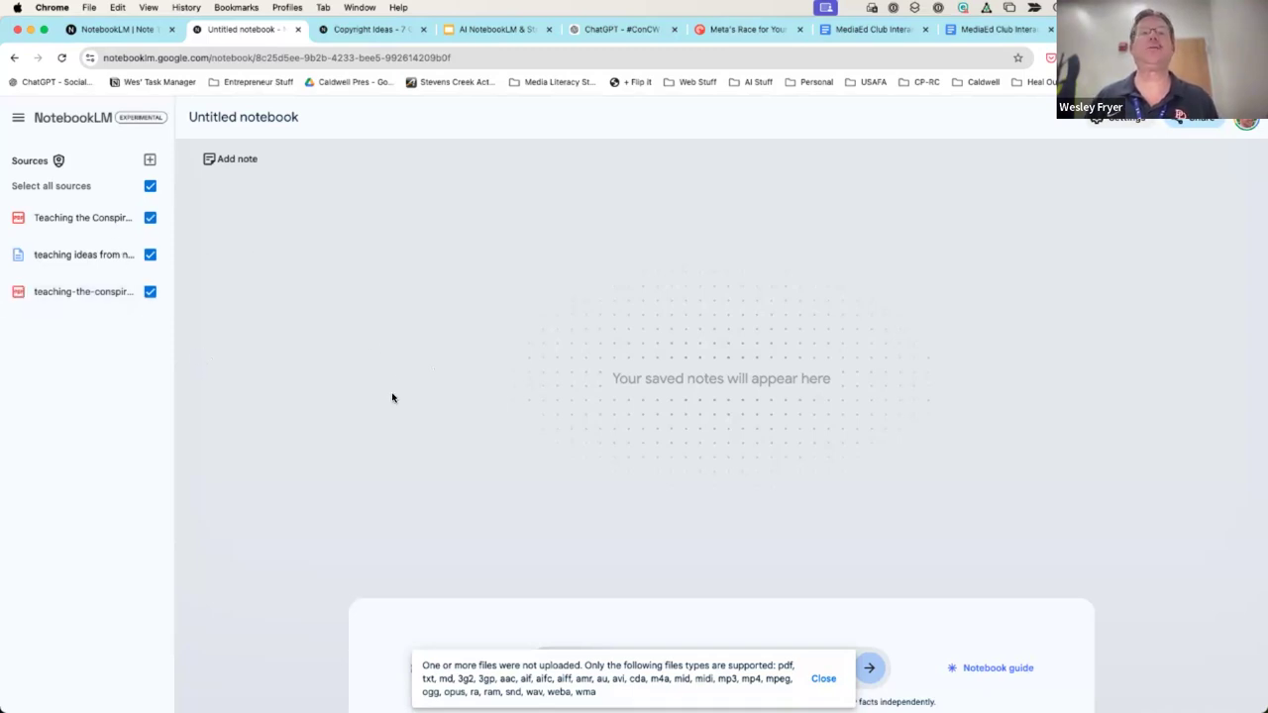
click(823, 681)
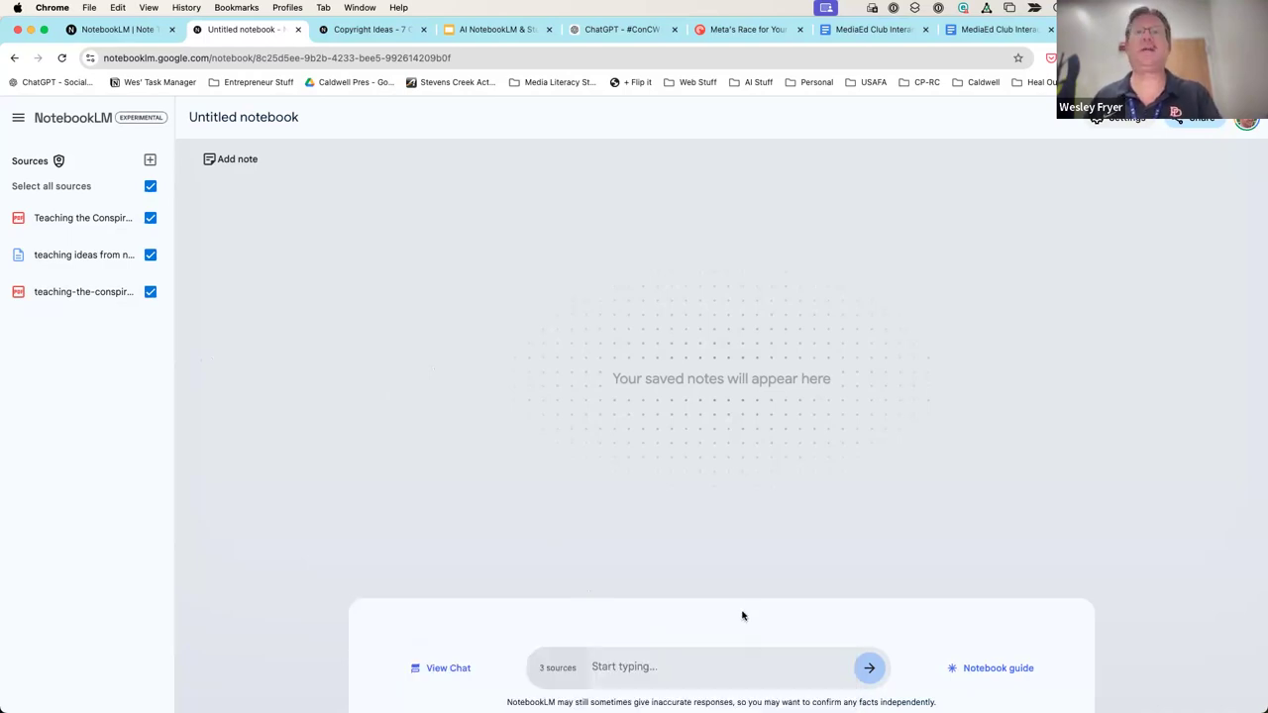
Switch back to the "source docs" folder in Finder and open the Idea Brainstorm Word document in Pages
key(super+Tab)
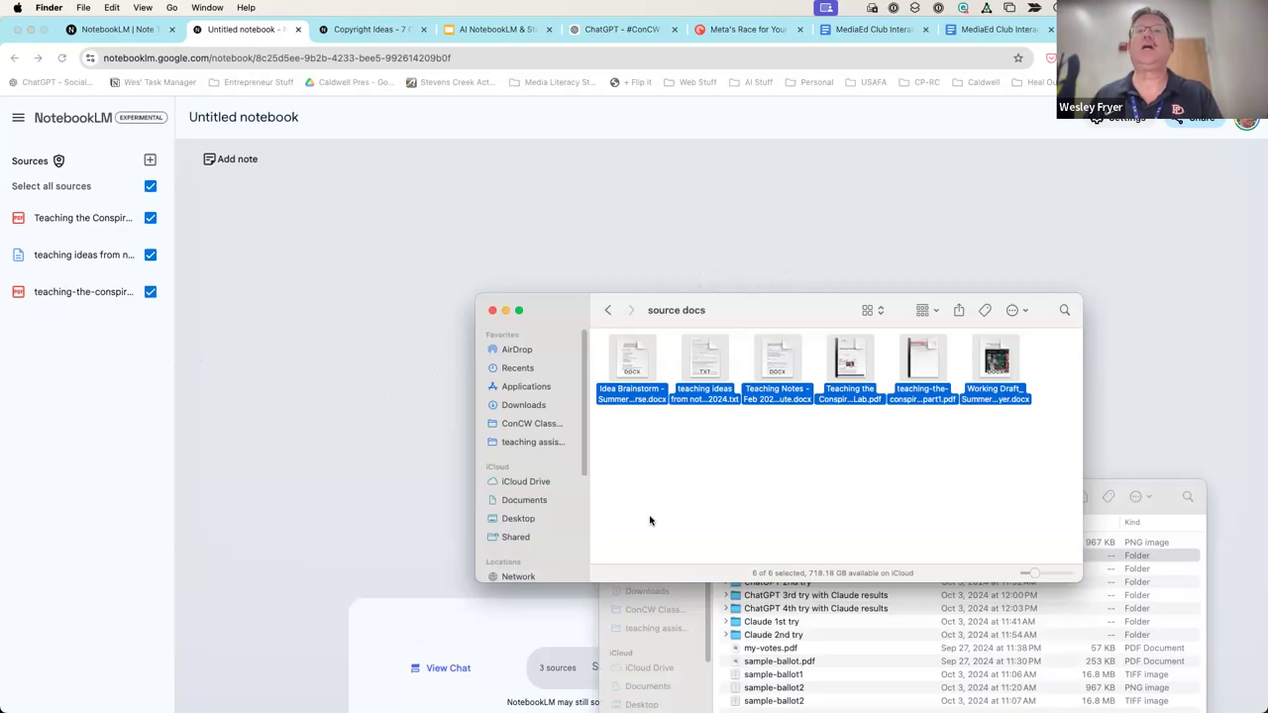
click(673, 462)
click(626, 363)
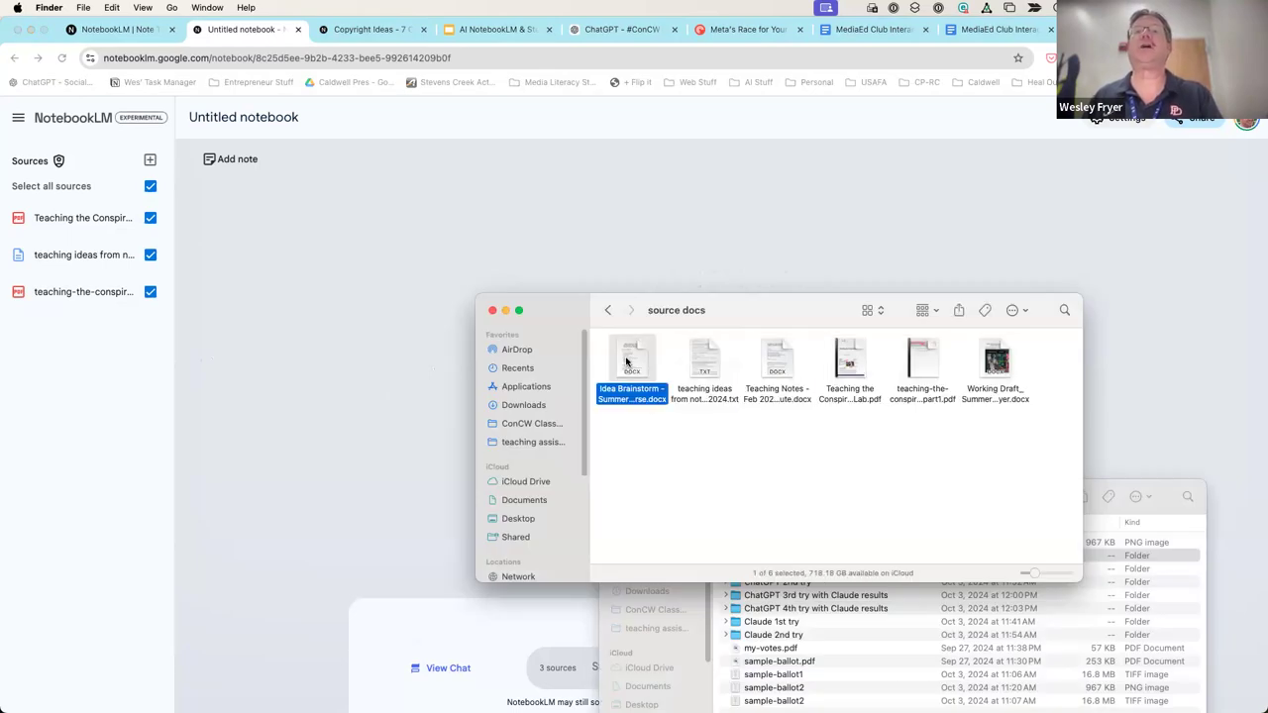
double_click(628, 361)
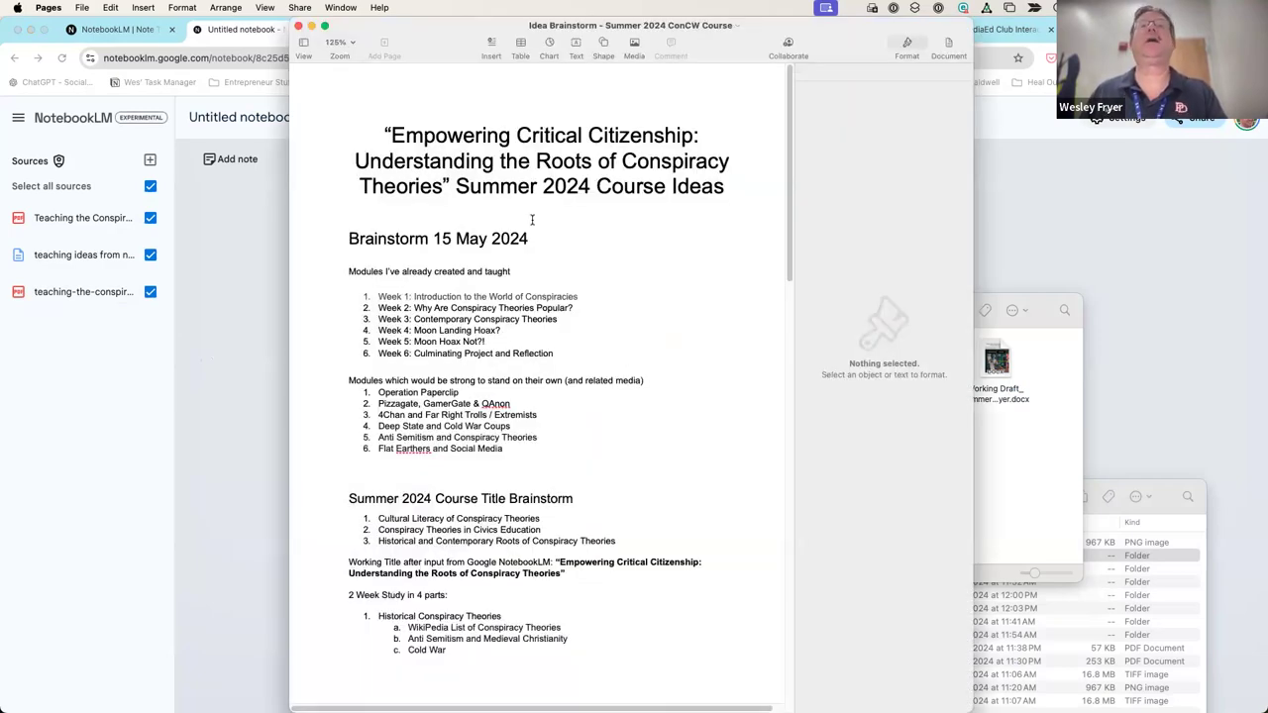
Export the Idea Brainstorm document as a PDF to the Desktop
click(82, 7)
mouse_move(132, 240)
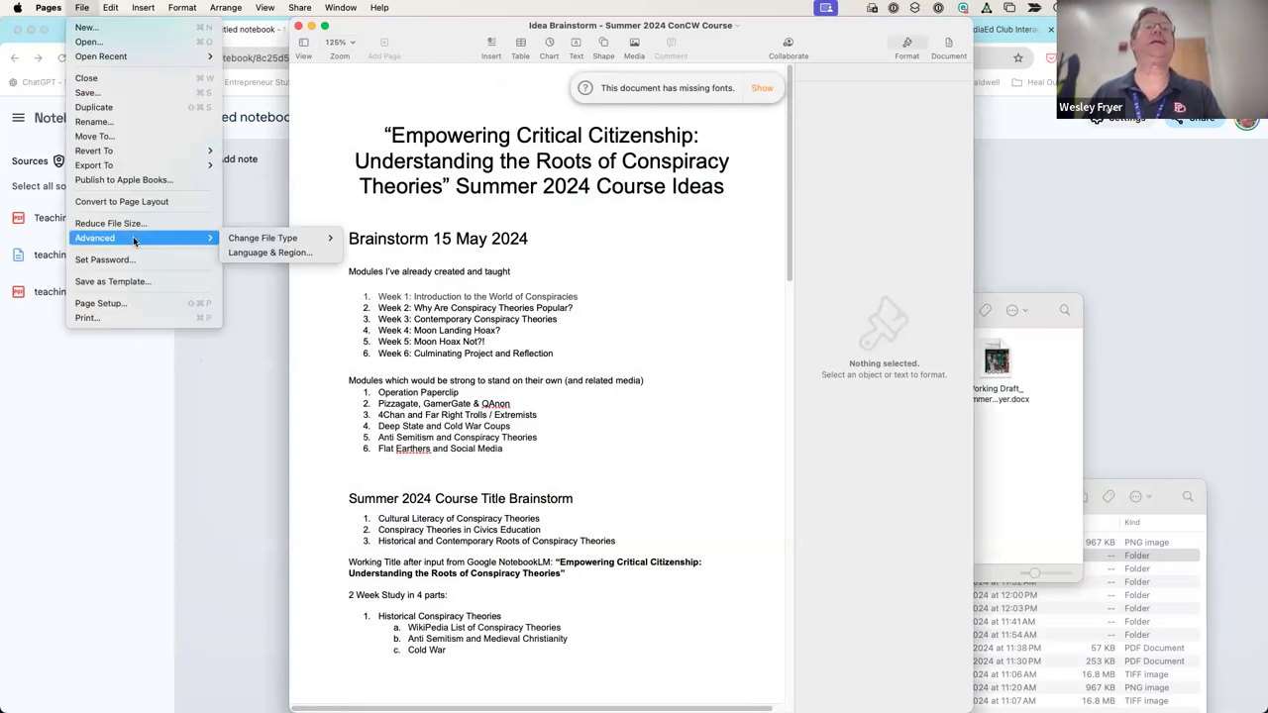
mouse_move(139, 165)
click(256, 165)
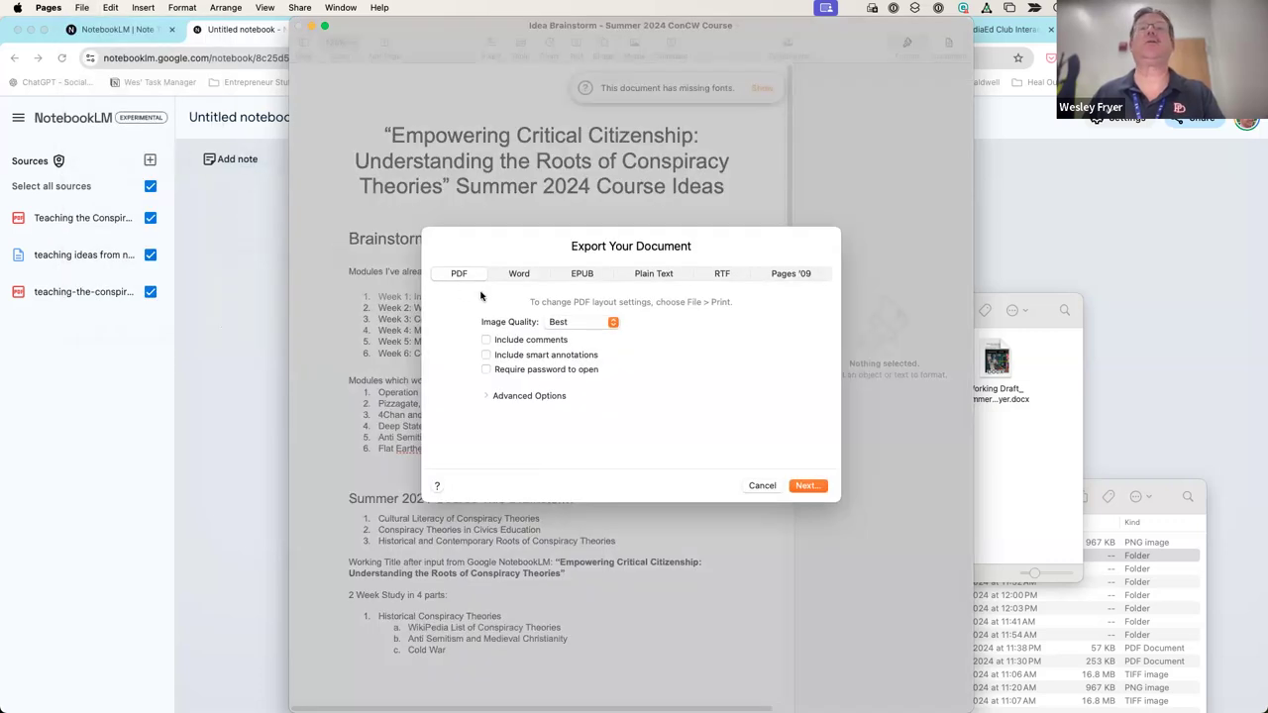
click(799, 489)
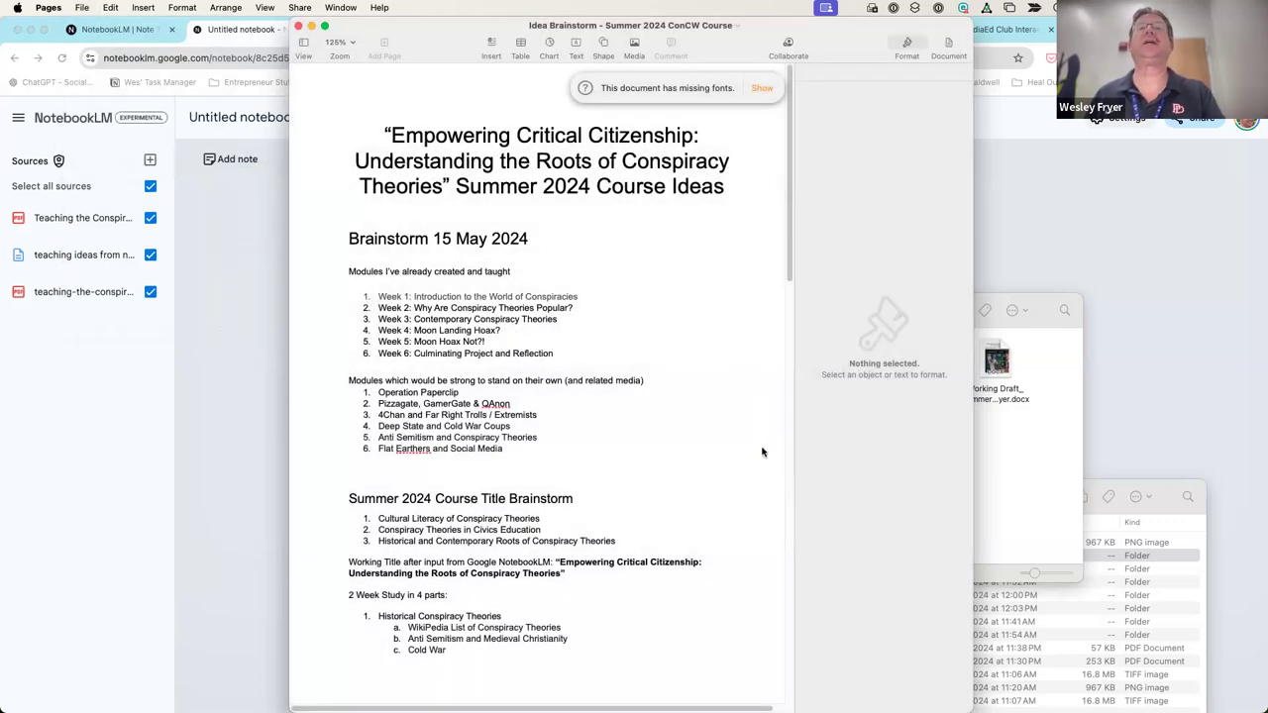
click(718, 372)
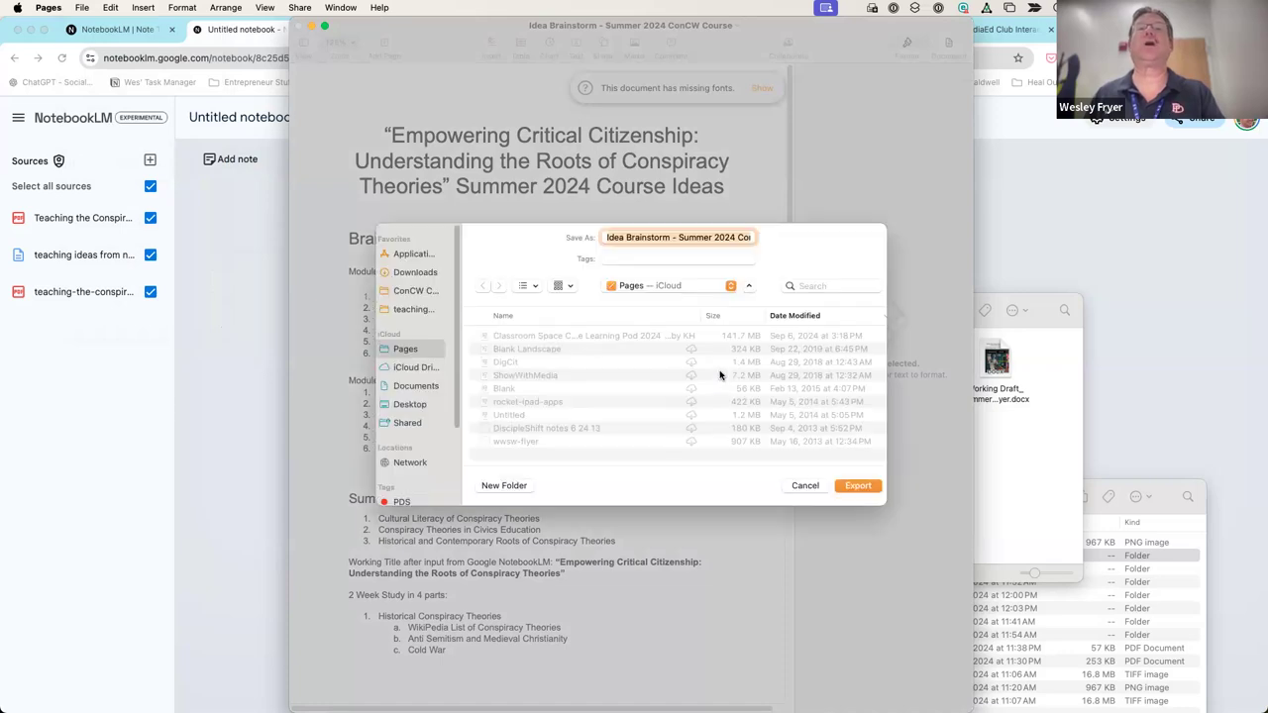
click(413, 397)
click(857, 493)
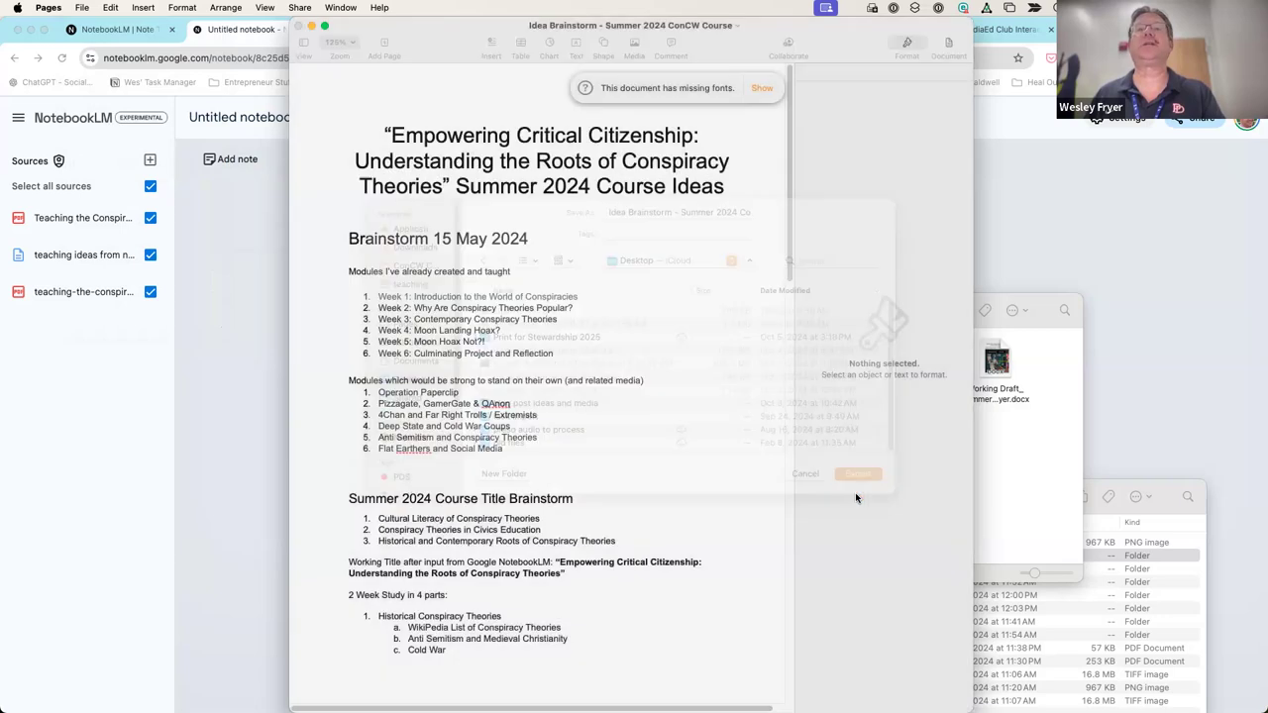
Switch back to NotebookLM and add the Idea Brainstorm PDF from the Desktop as a source of the untitled notebook
key(super+Tab)
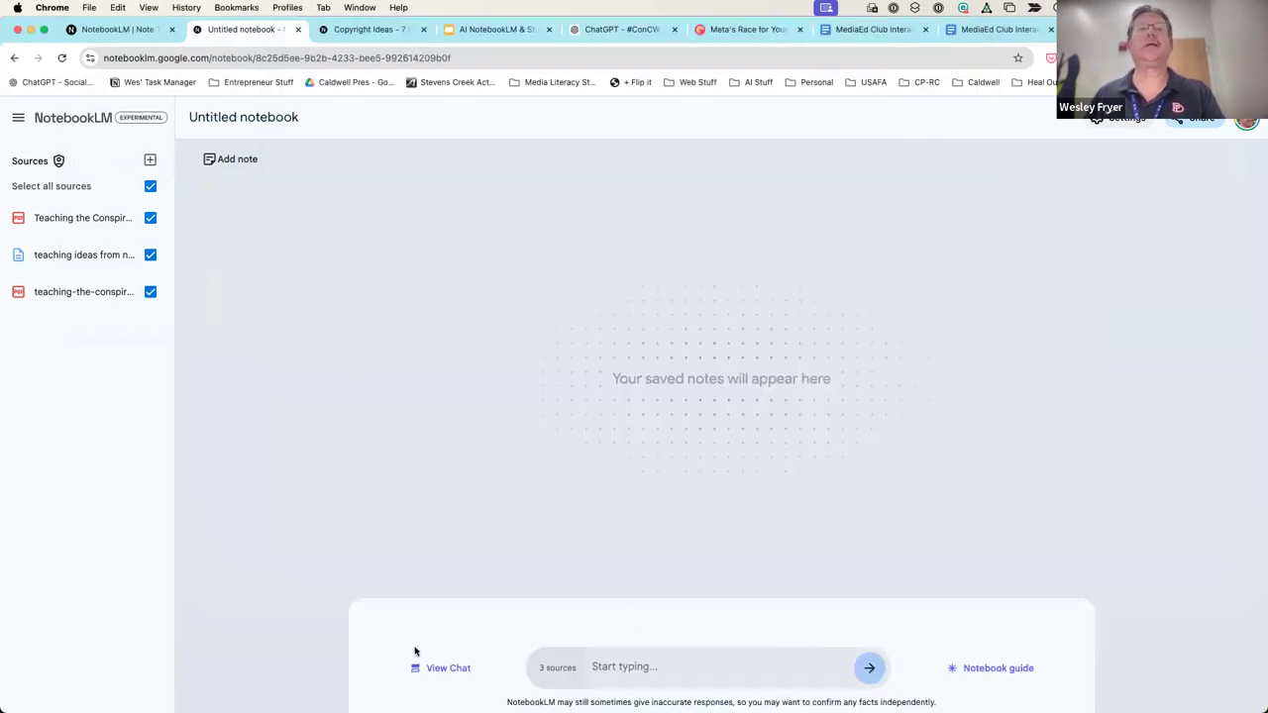
click(149, 160)
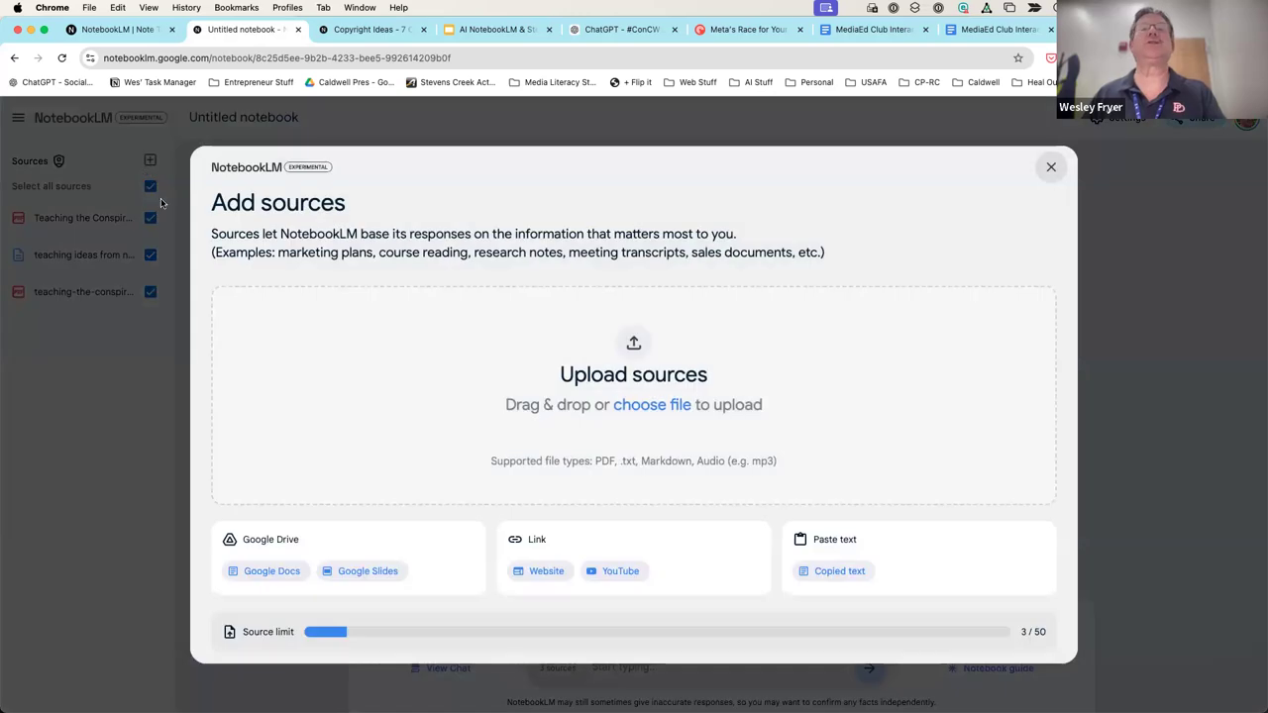
click(656, 404)
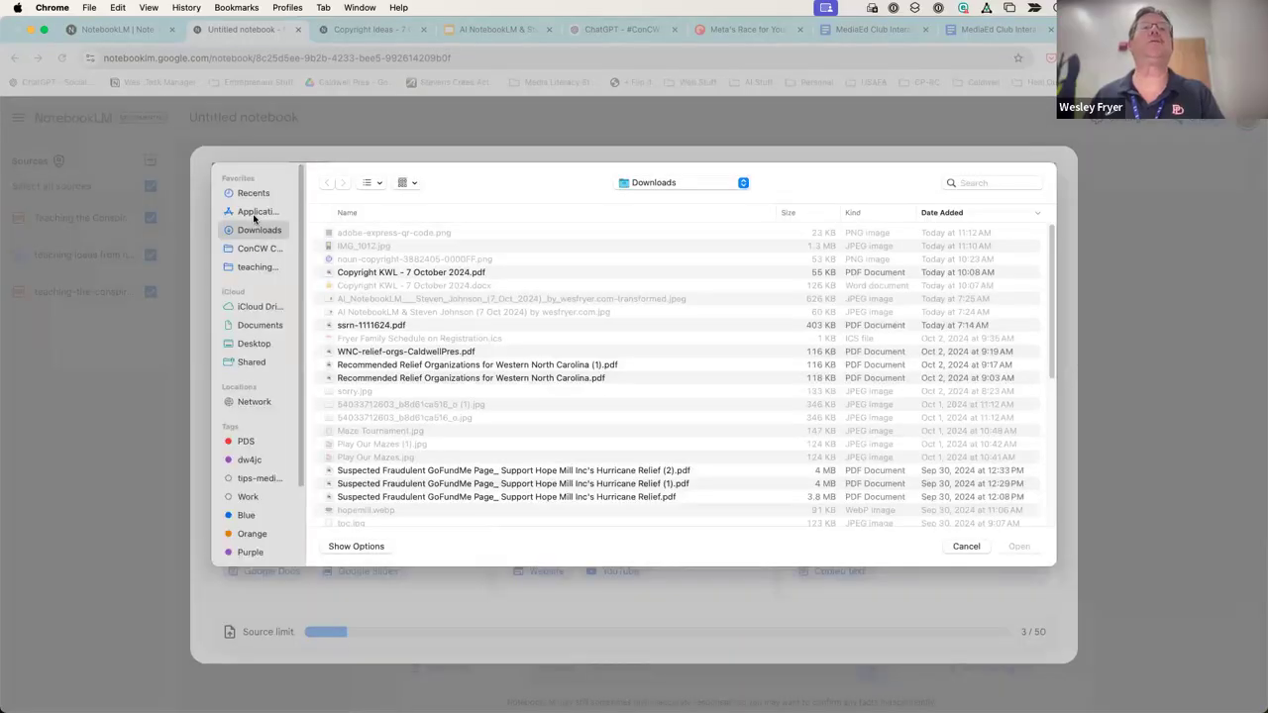
click(253, 344)
double_click(376, 240)
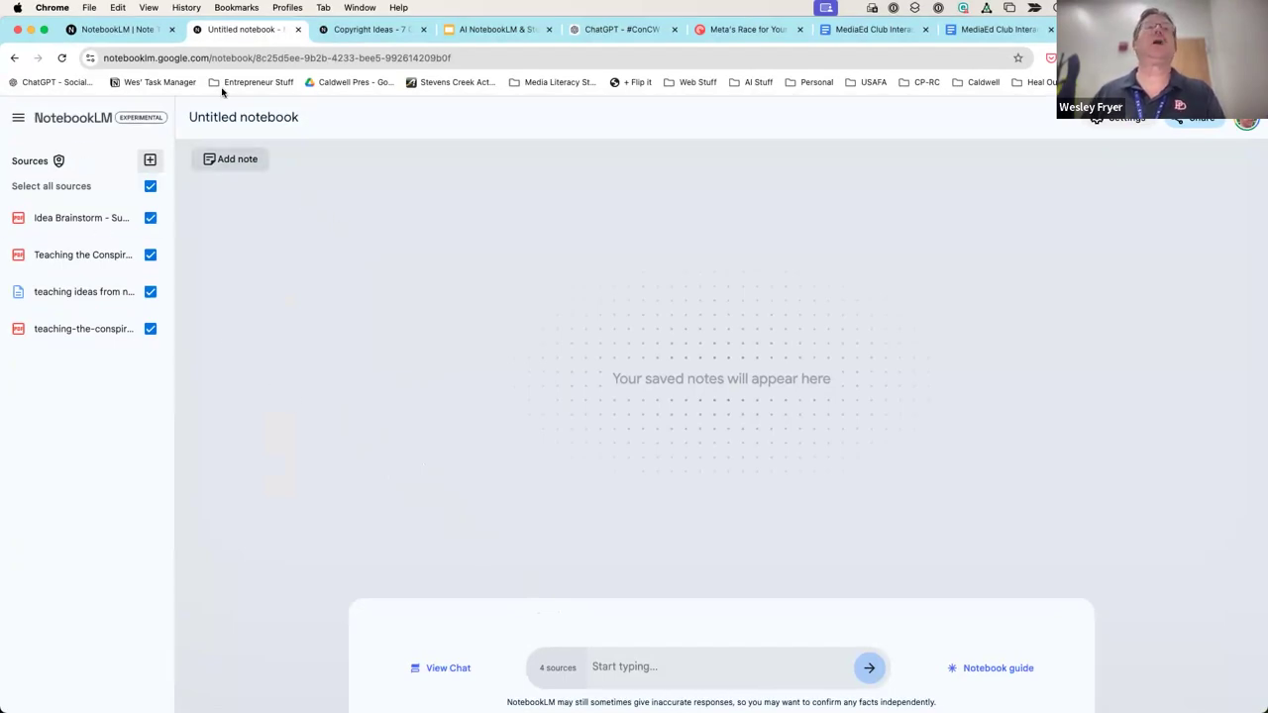
Rename the notebook as "ConCW Brainstorming Assistant"
click(199, 116)
triple_click(196, 117)
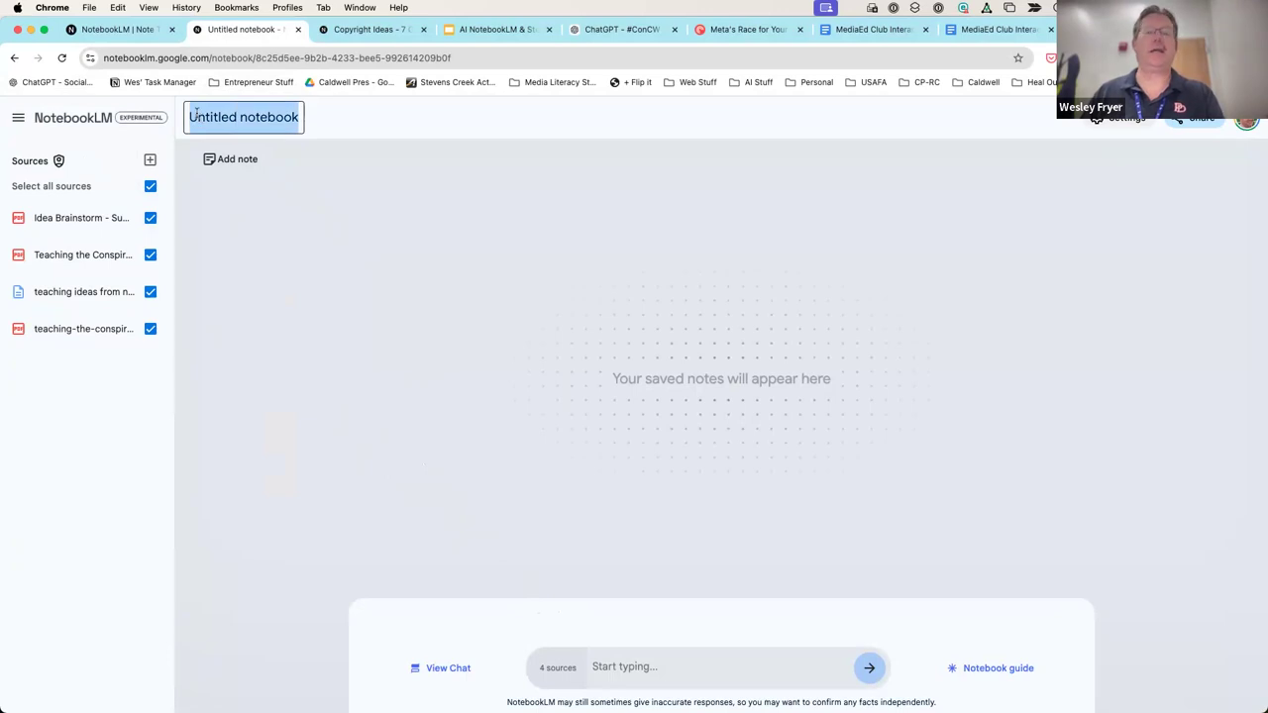
text(Con)
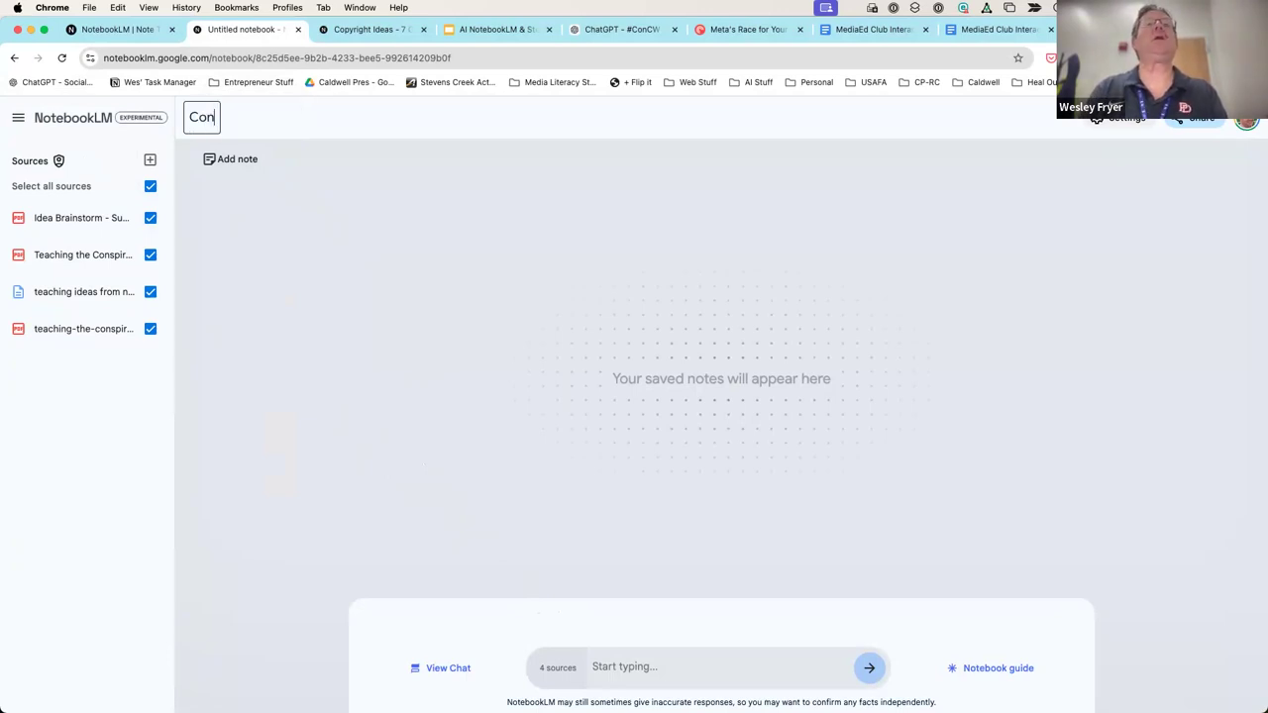
text(CW Bt)
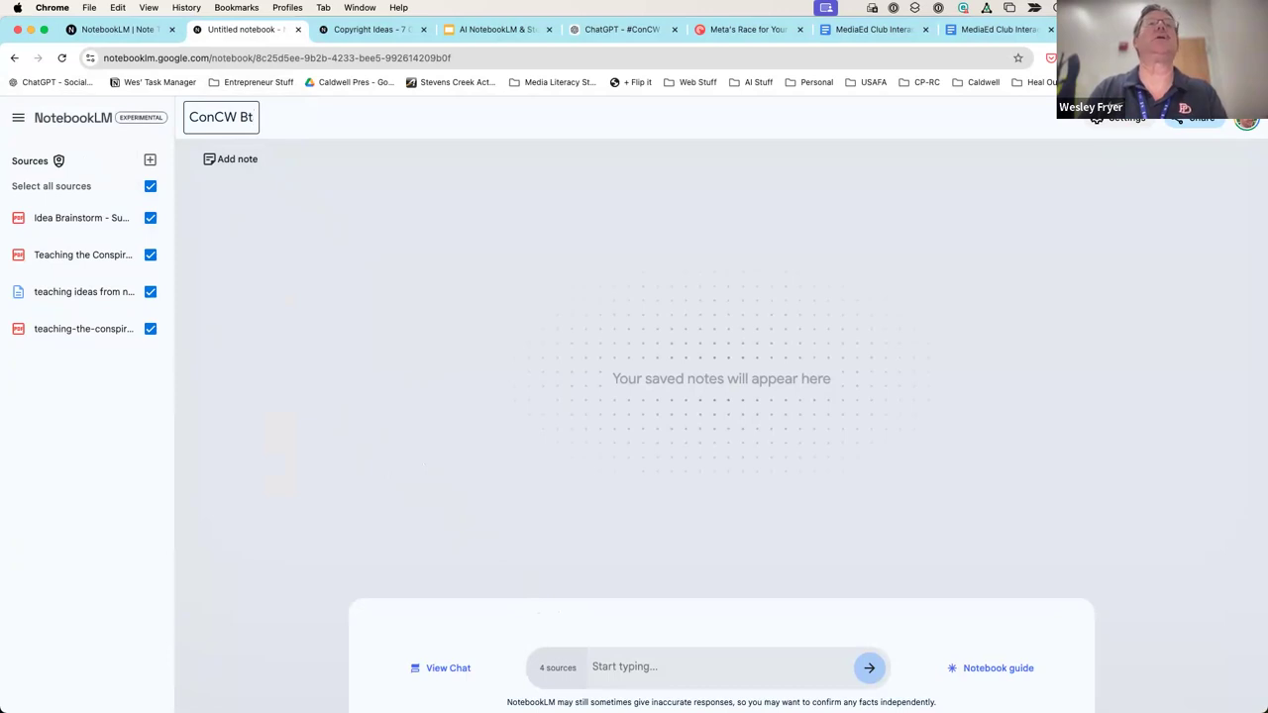
key(BackSpace)
text(rainstorming Assistant)
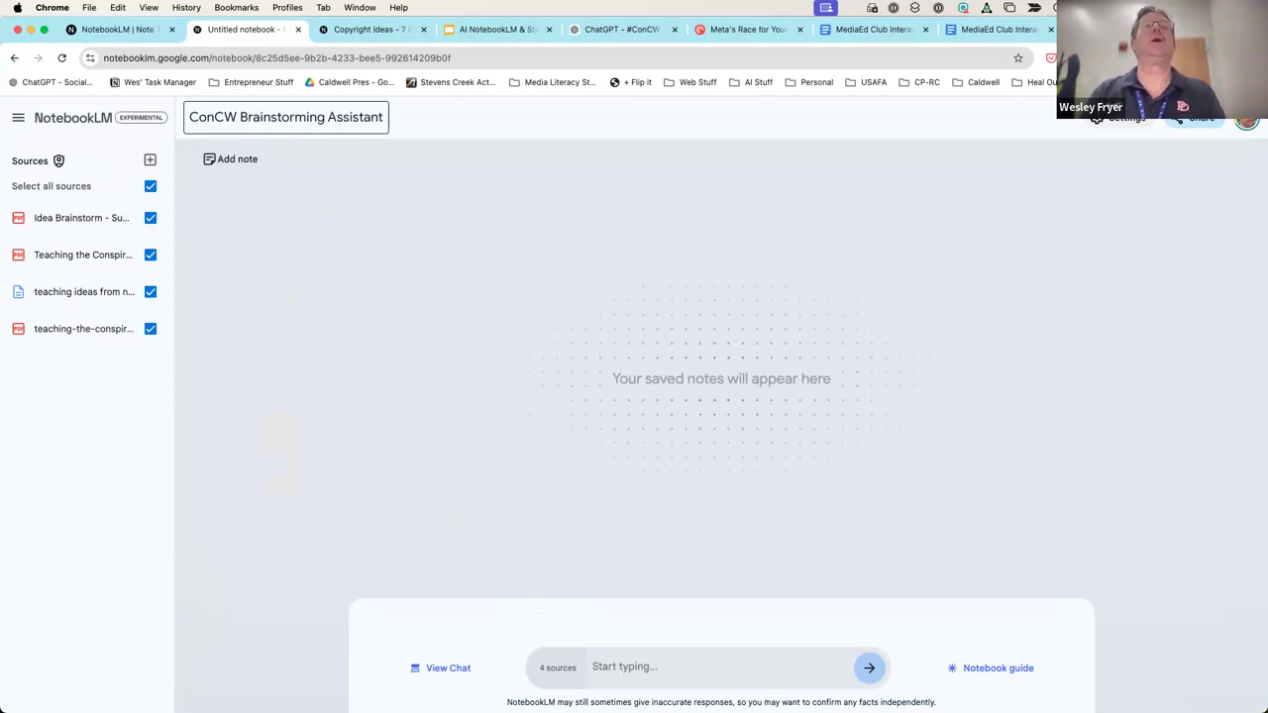
key(Return)
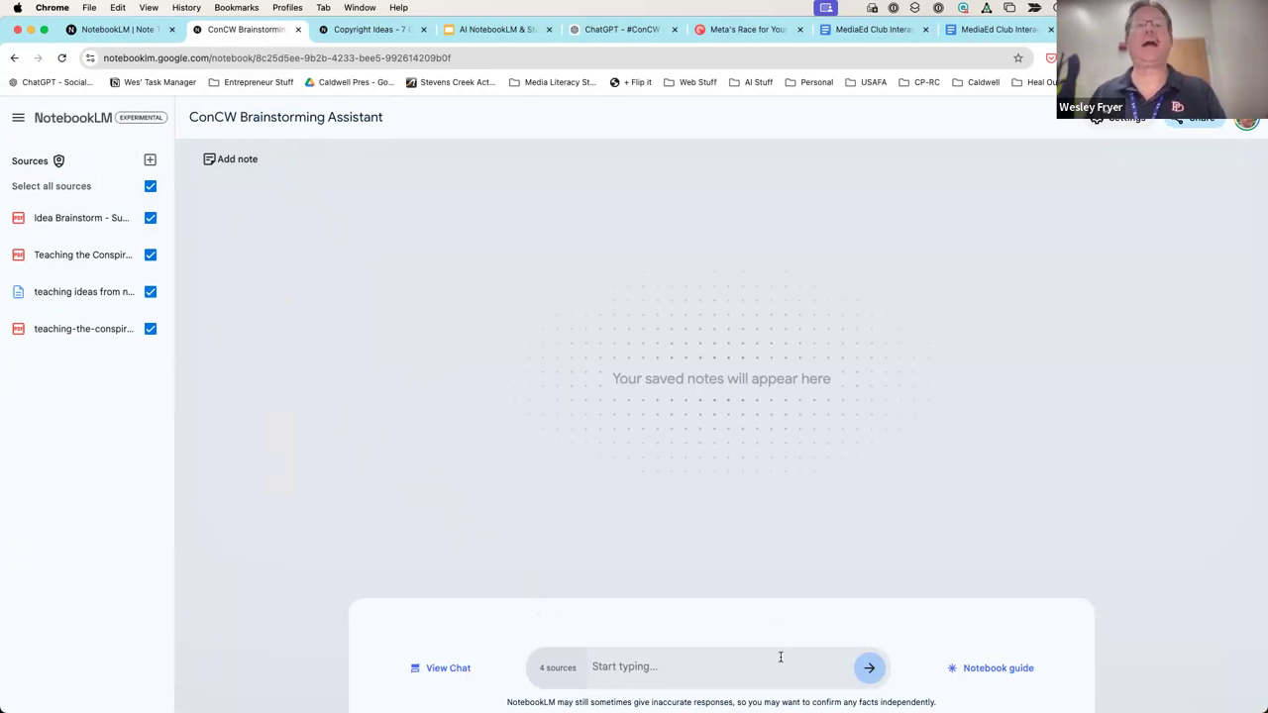
Open the notebook guide and generate the deep dive conversation audio overview
click(462, 671)
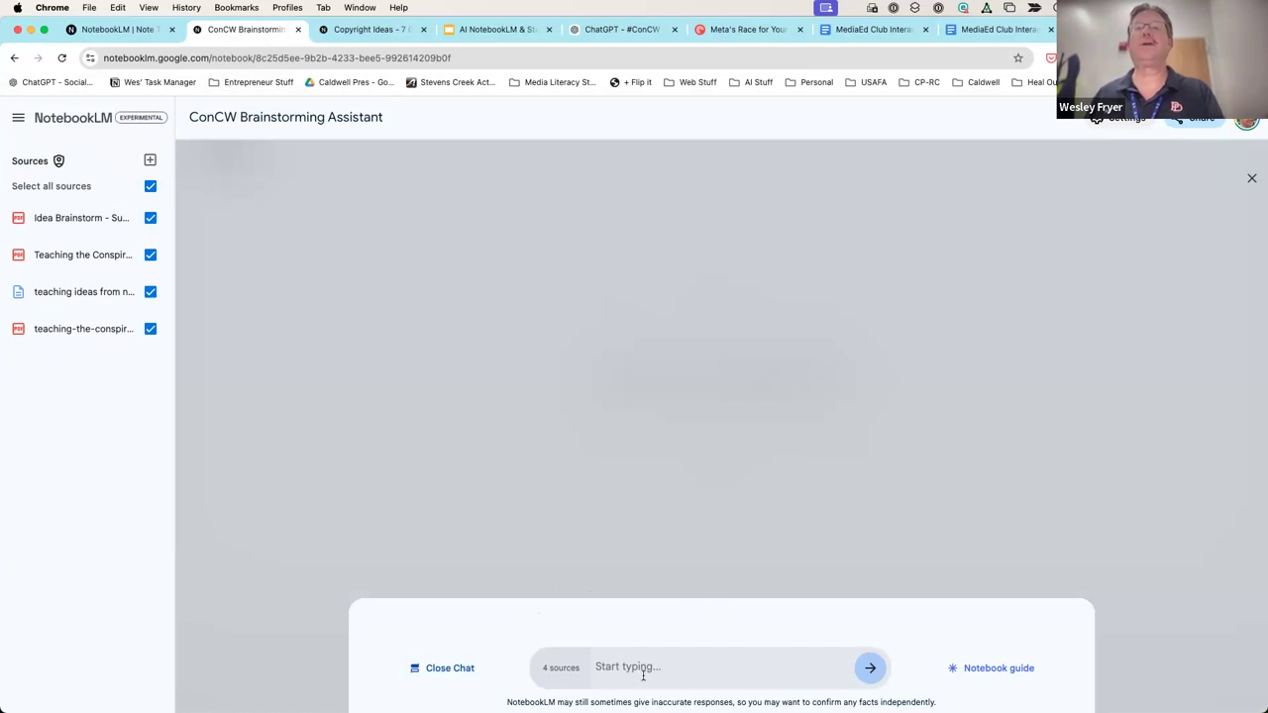
click(984, 672)
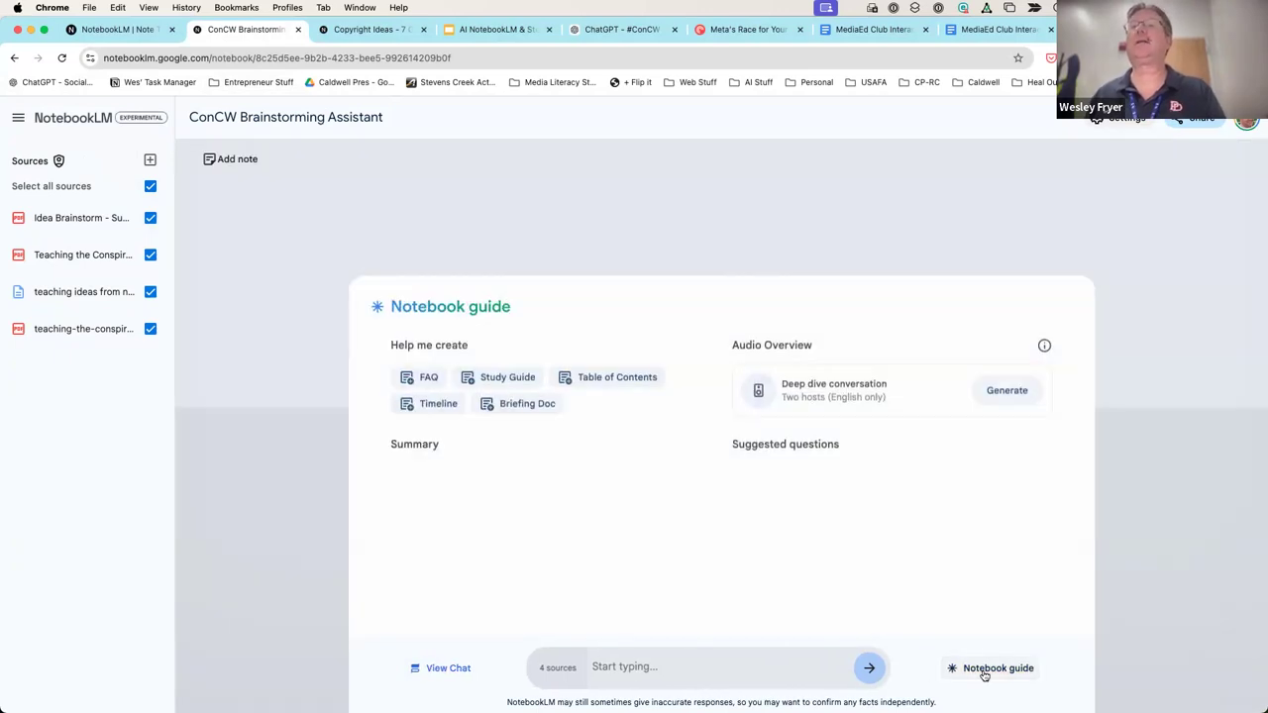
click(1002, 380)
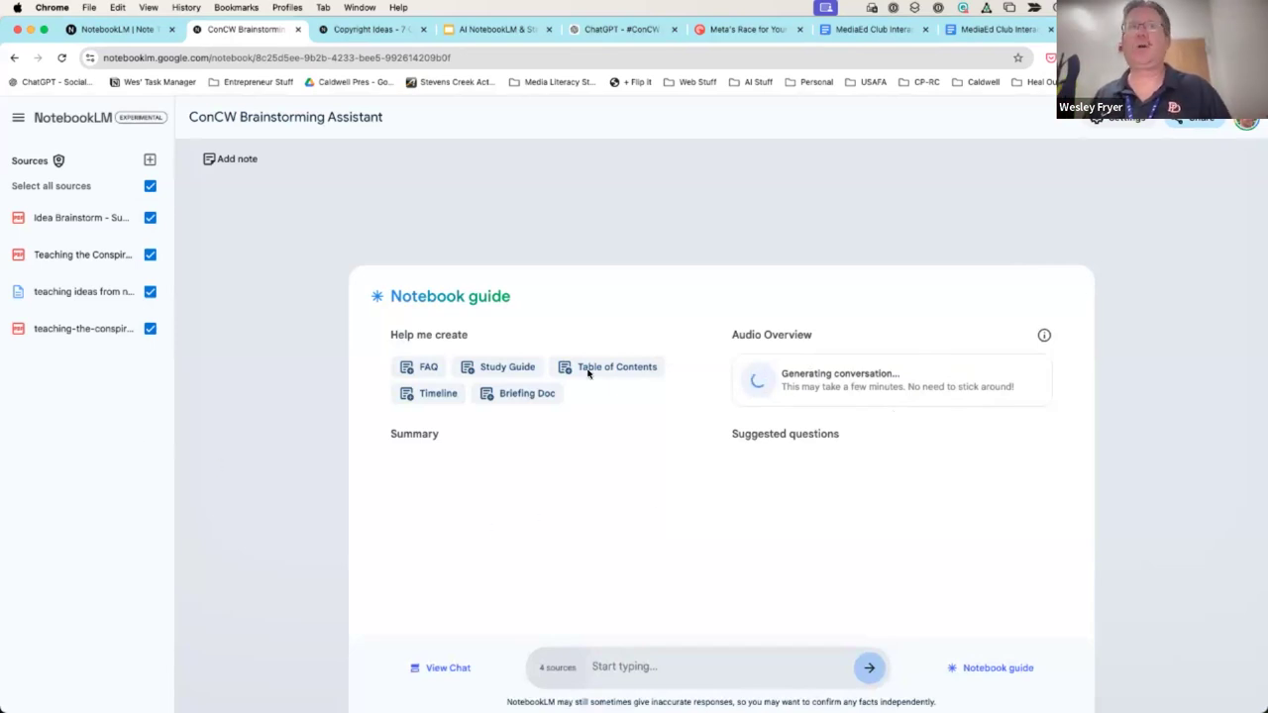
Switch to the Google Slides presentation, present the "Demo 2 - Copyright and Fair Use" slide and open its linked Copyright KWL document
click(459, 33)
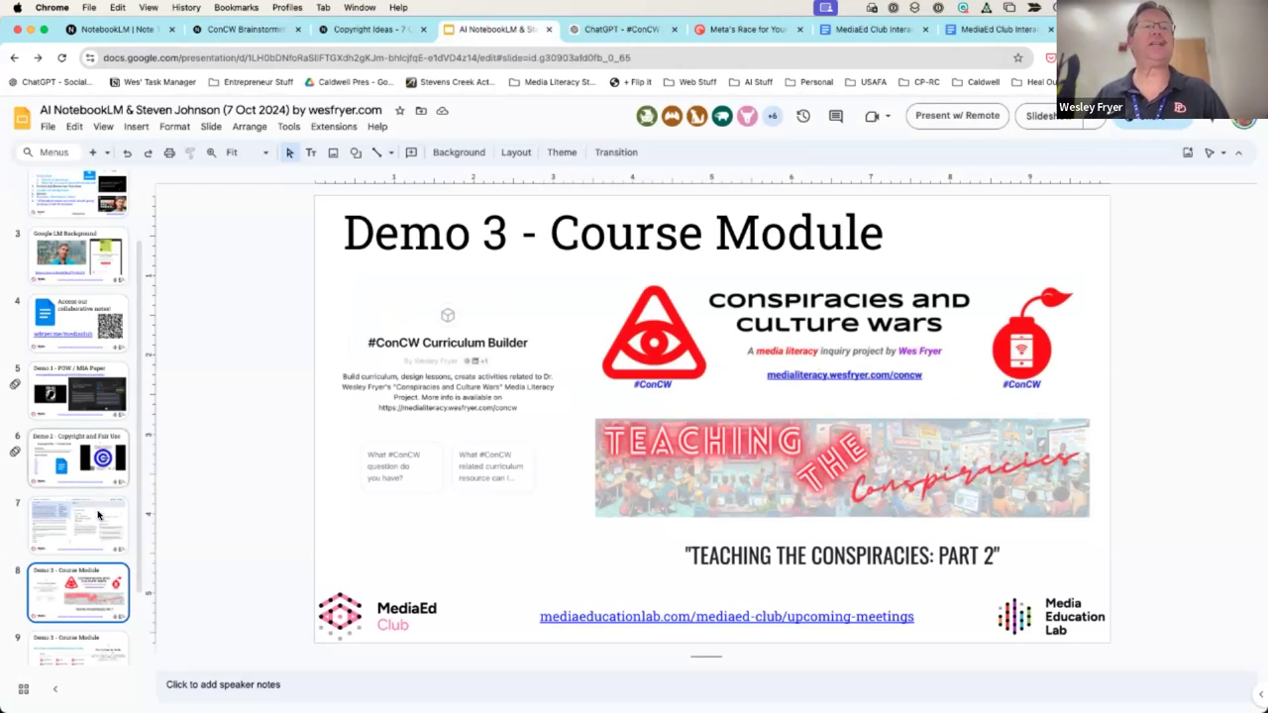
click(86, 449)
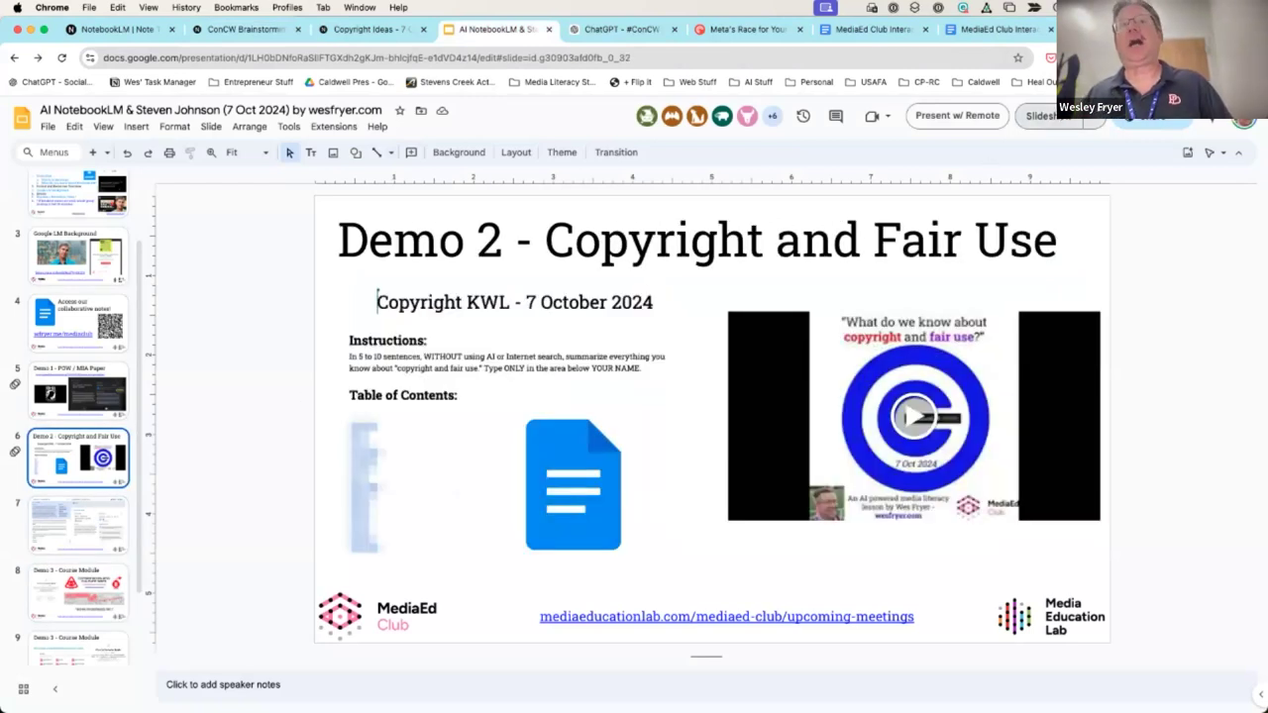
key(super+Return)
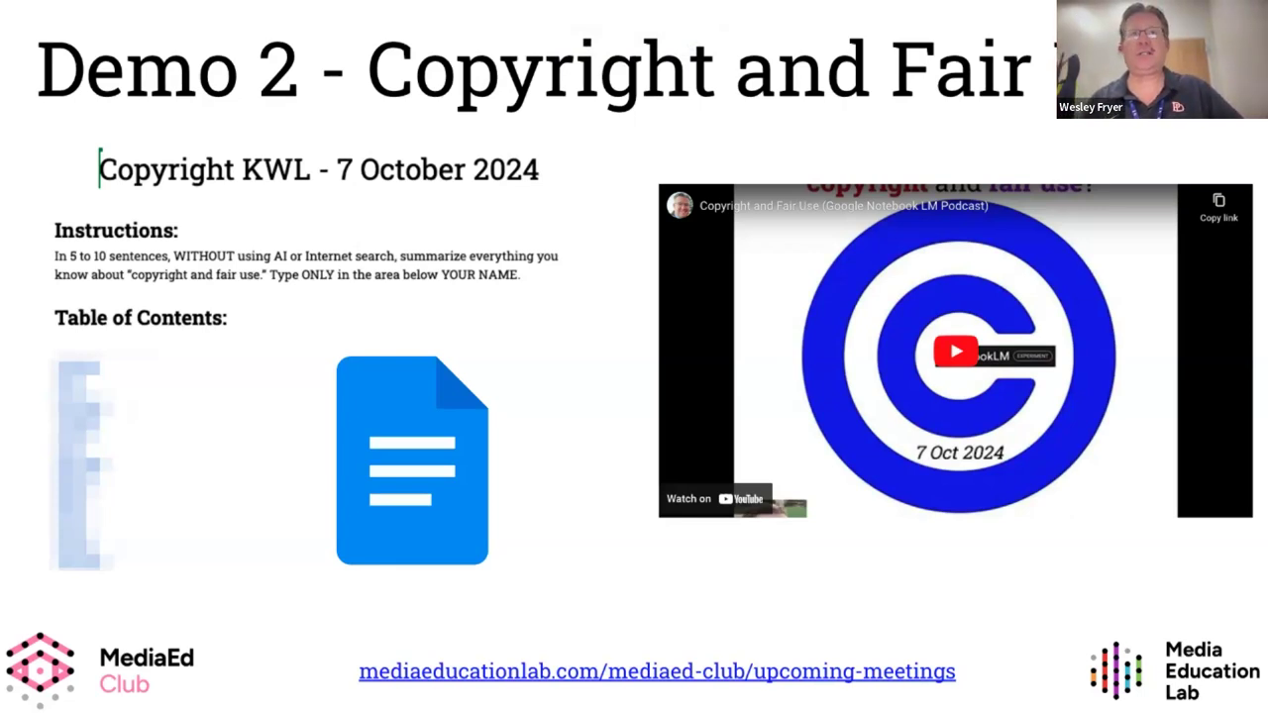
click(402, 423)
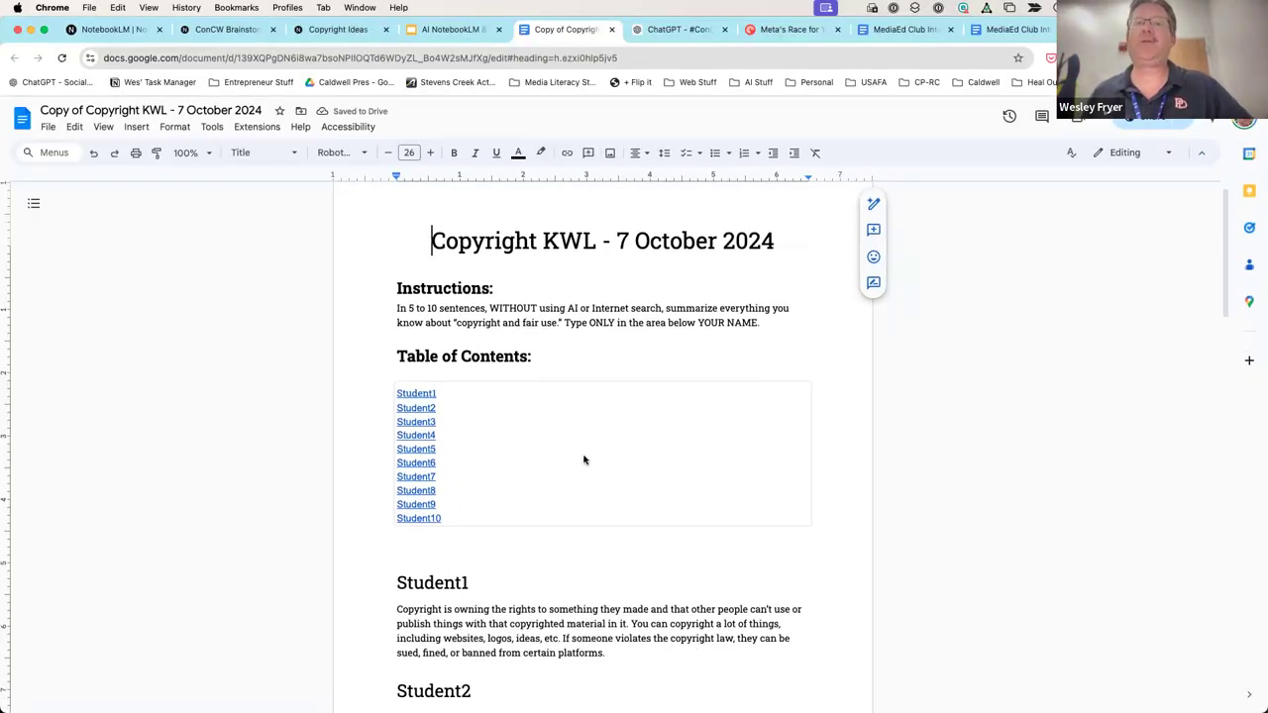
Examine the instructions, table of contents and student responses in the Copyright KWL document
scroll(584, 459, down, 3)
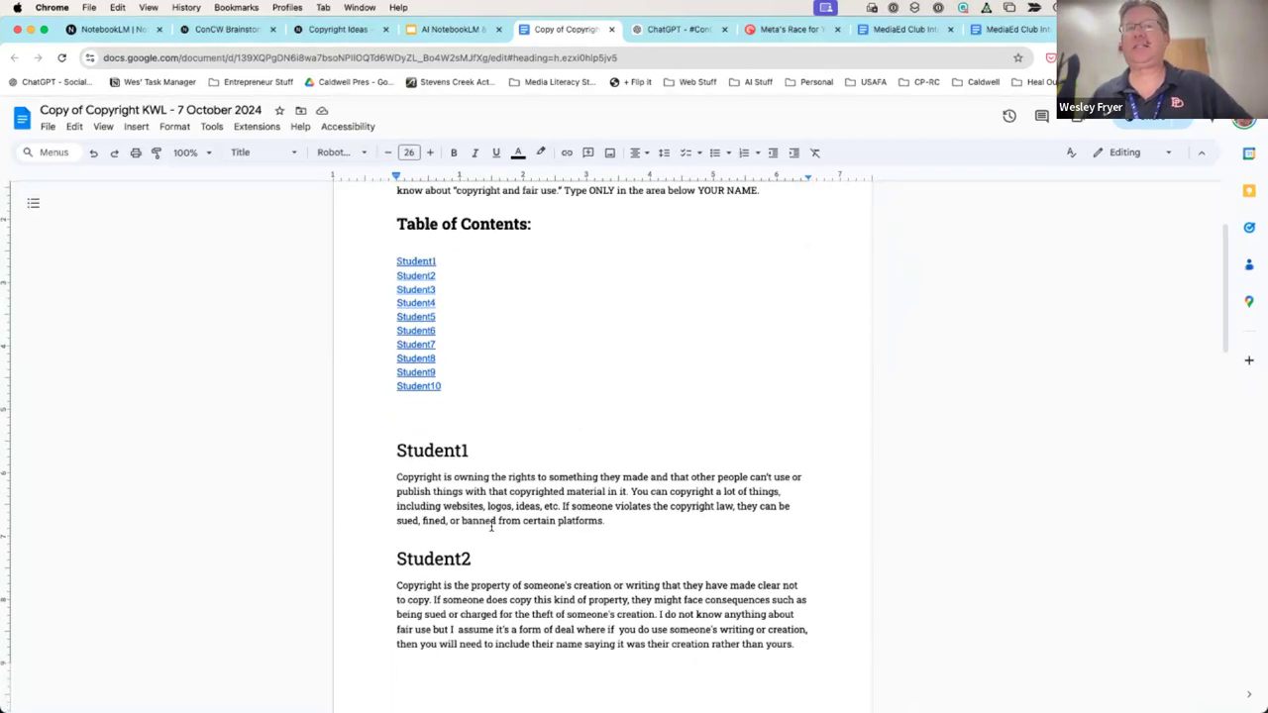
scroll(525, 500, down, 3)
scroll(528, 494, up, 5)
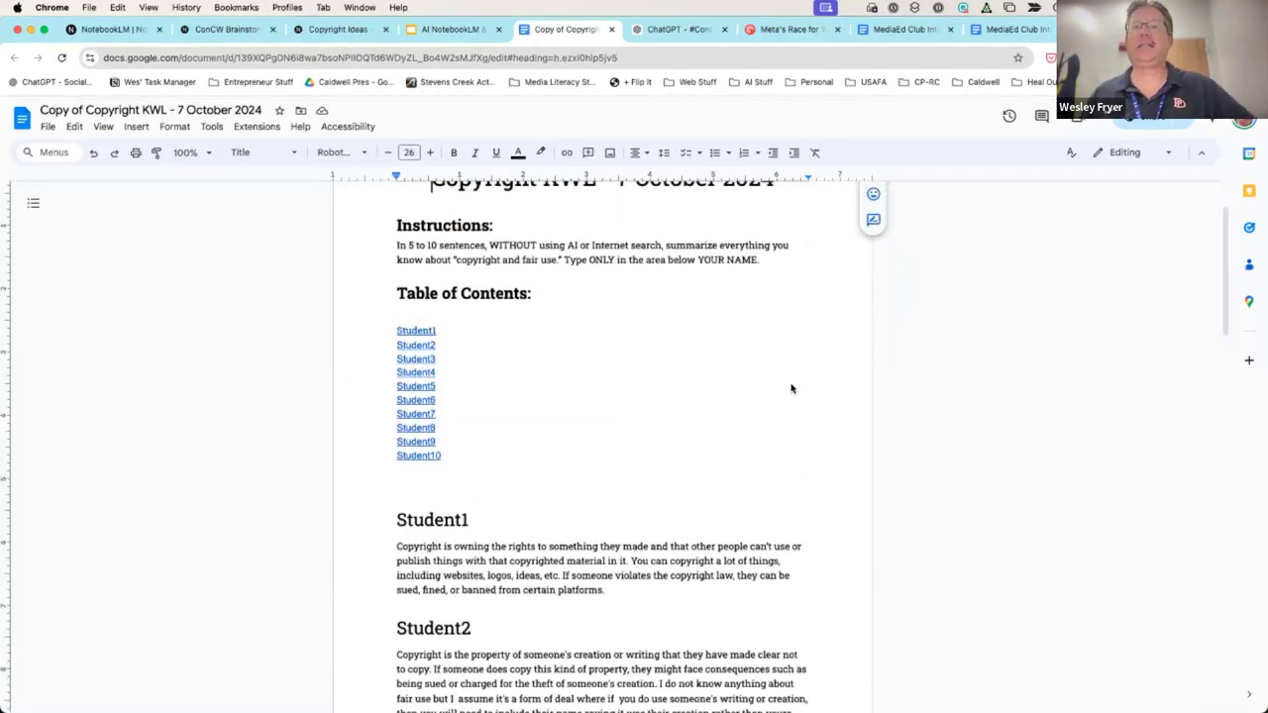
scroll(807, 374, up, 5)
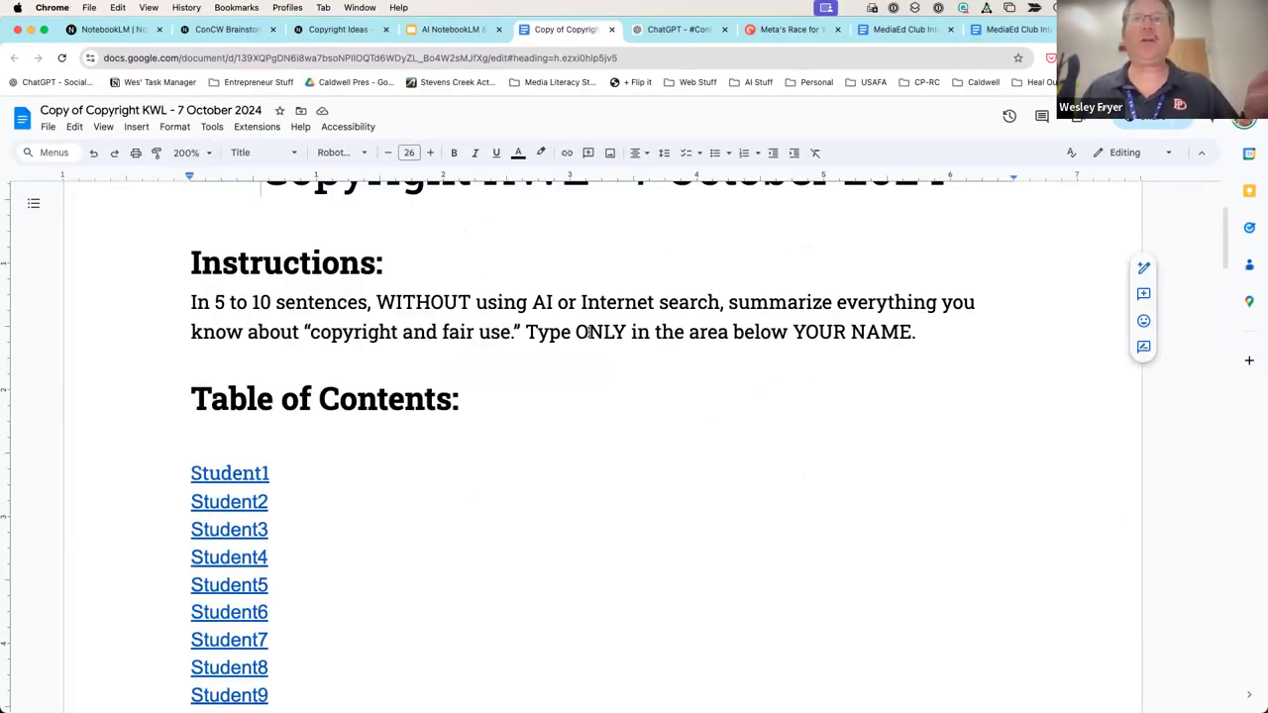
scroll(555, 327, down, 2)
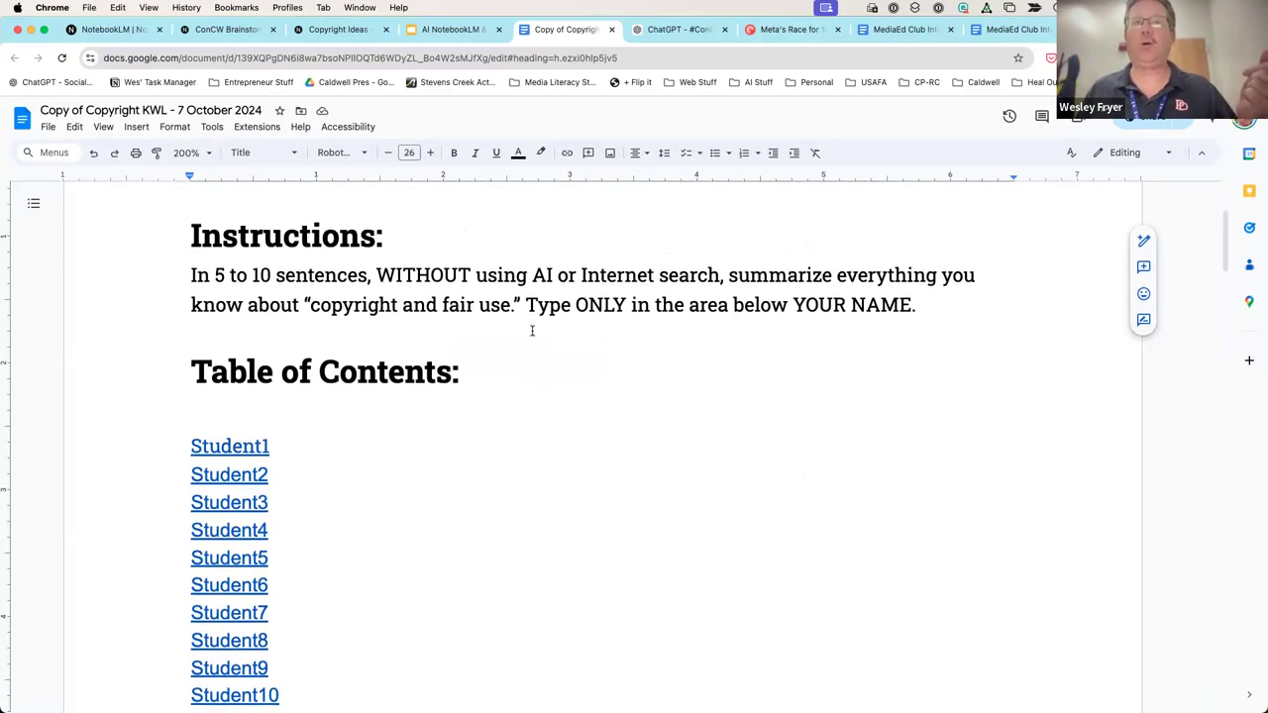
scroll(521, 325, down, 2)
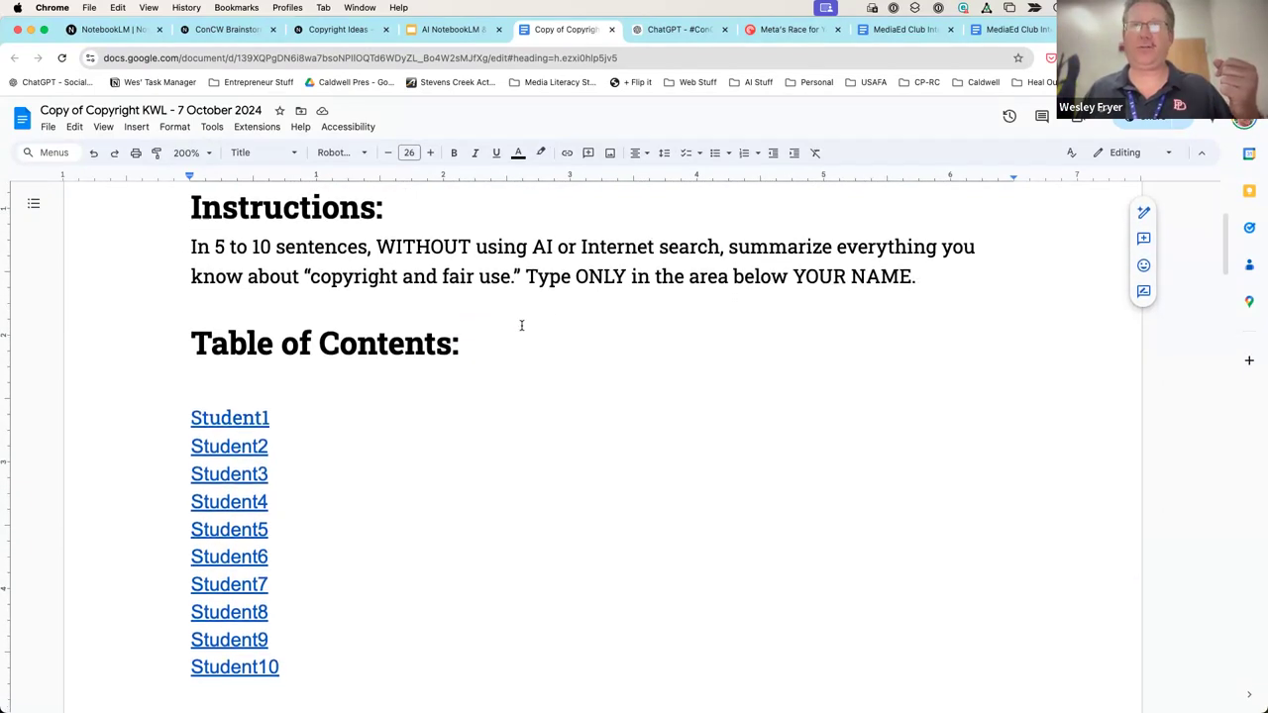
scroll(521, 325, down, 10)
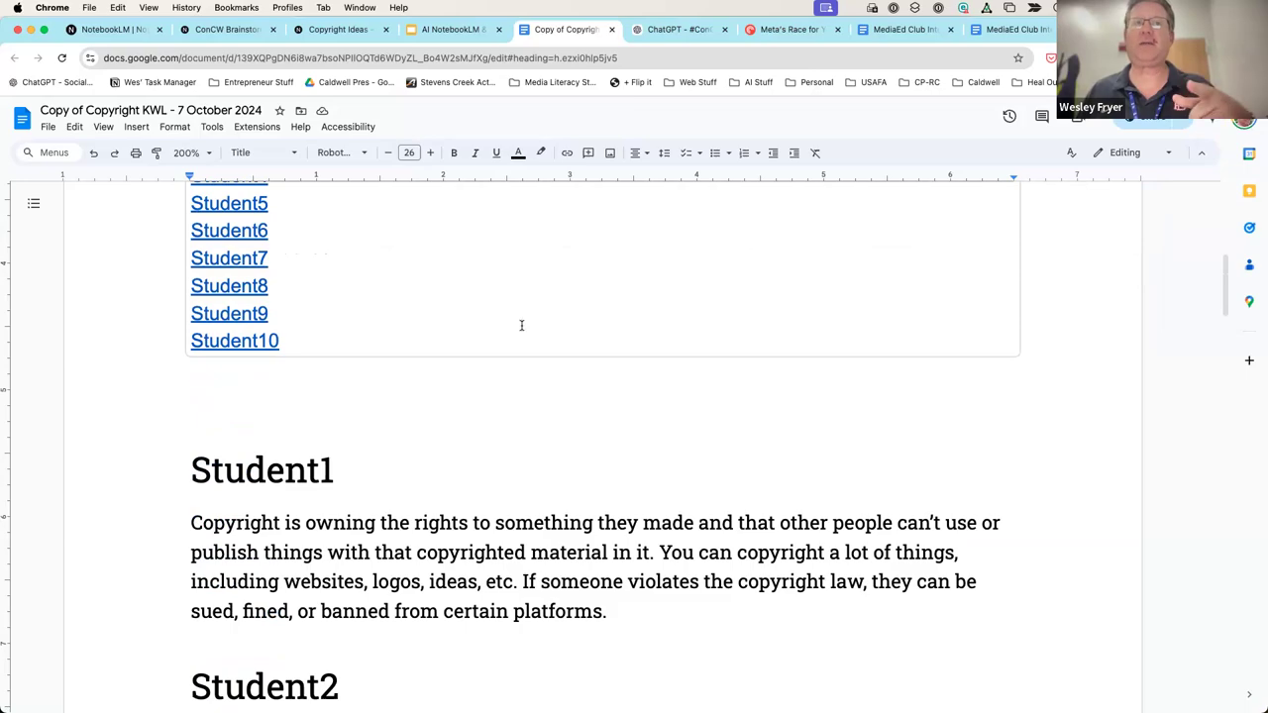
scroll(520, 325, down, 18)
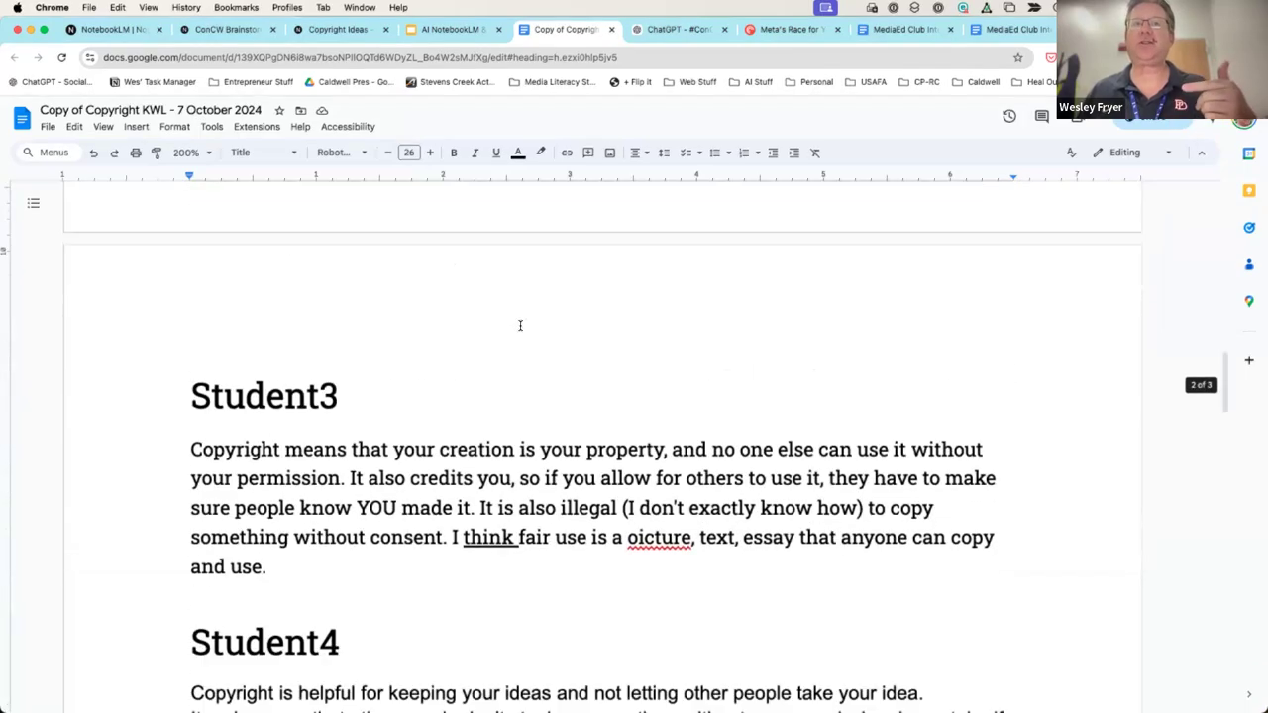
scroll(521, 325, down, 20)
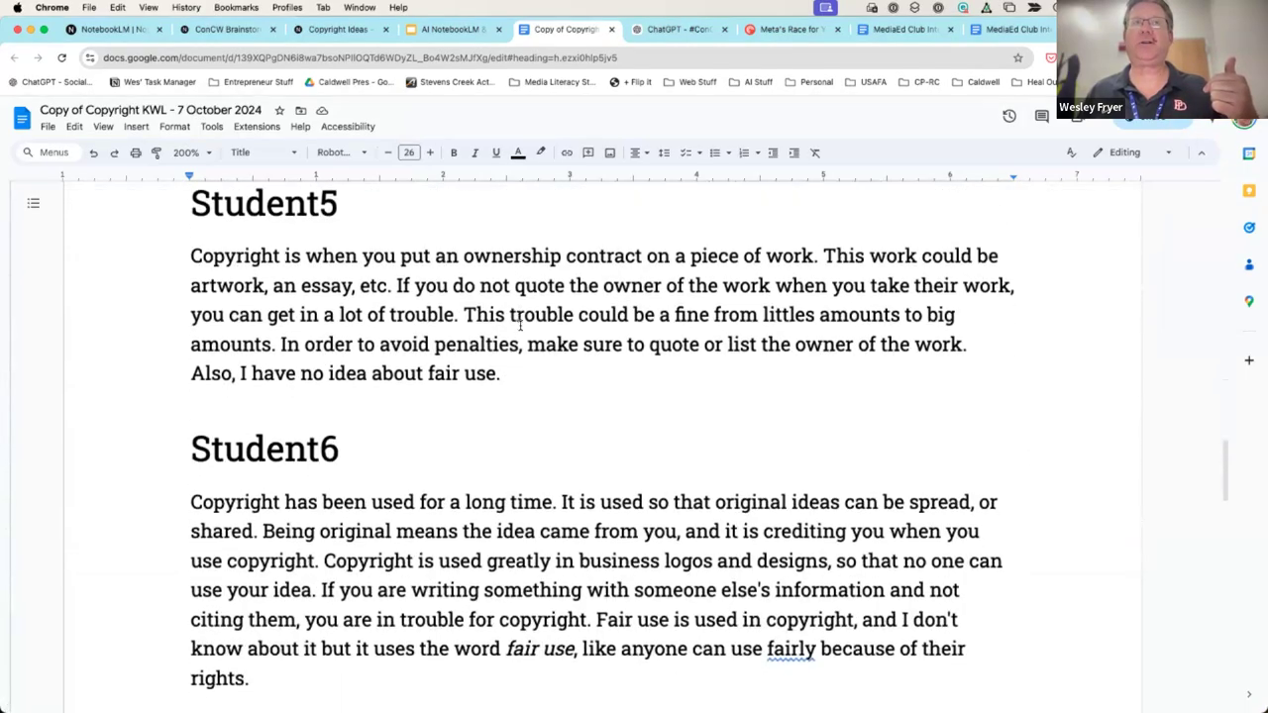
scroll(525, 329, up, 20)
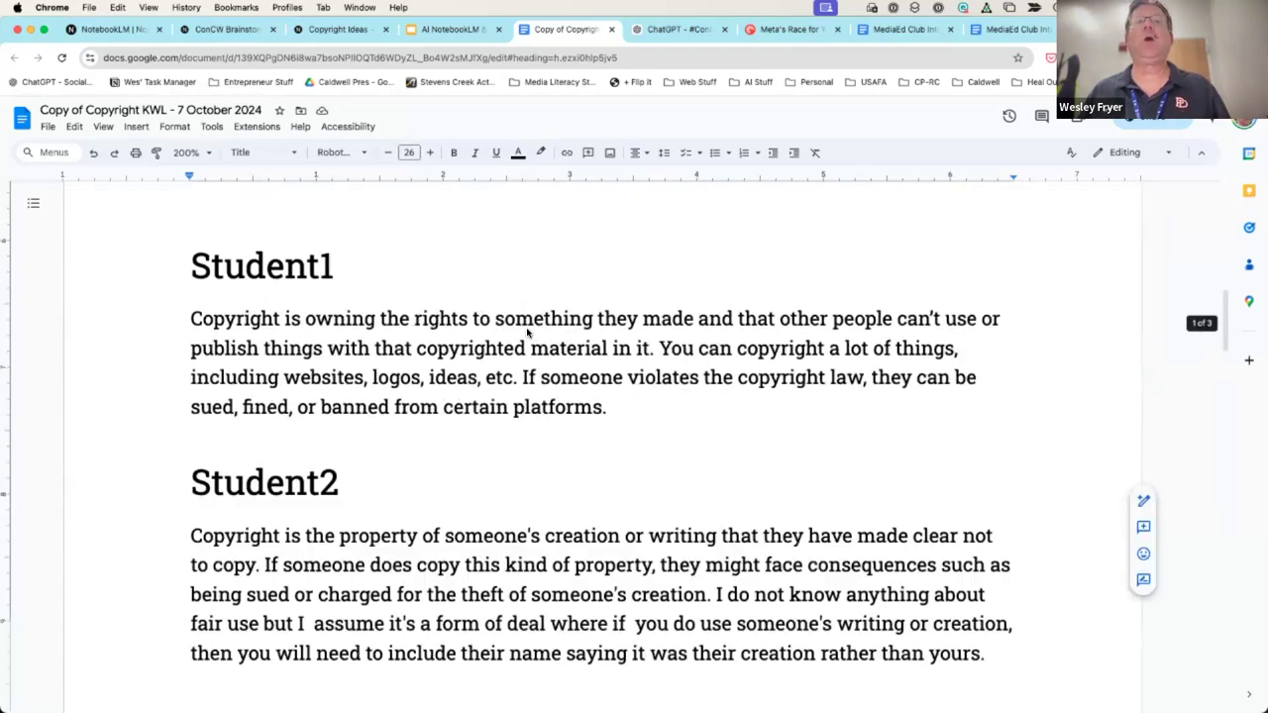
Download the Copyright KWL document as a PDF
click(48, 127)
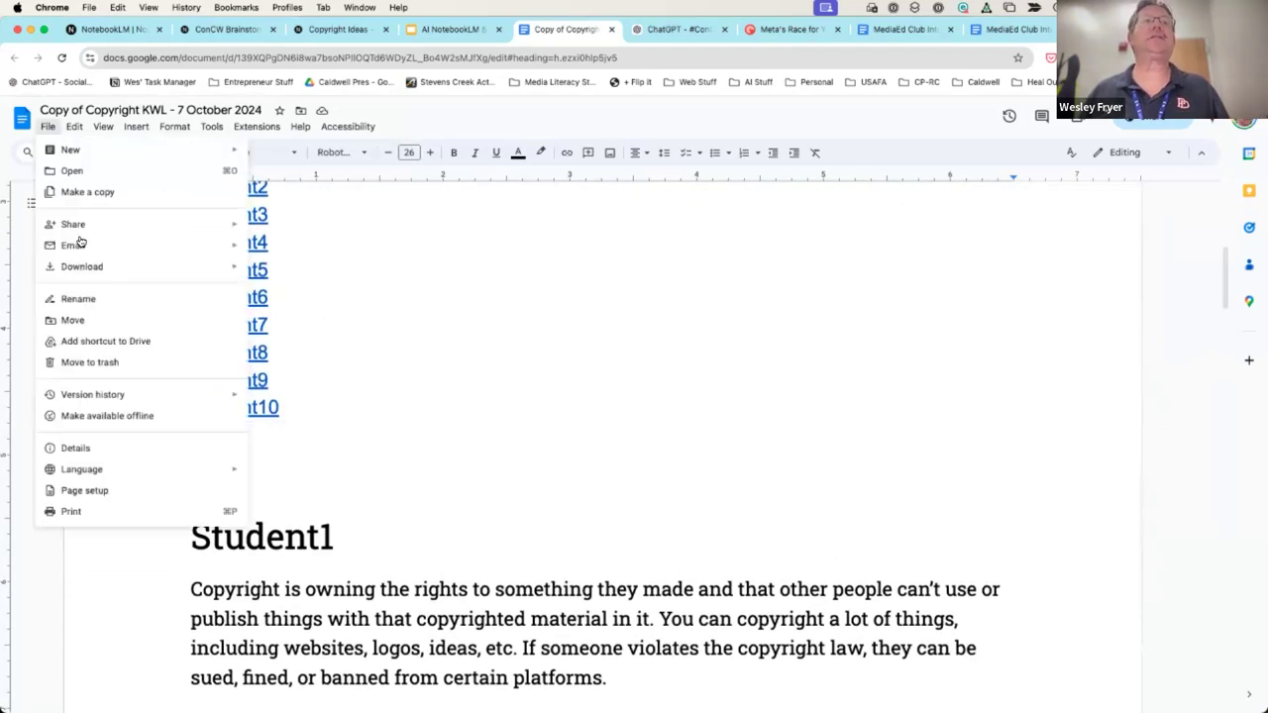
mouse_move(196, 274)
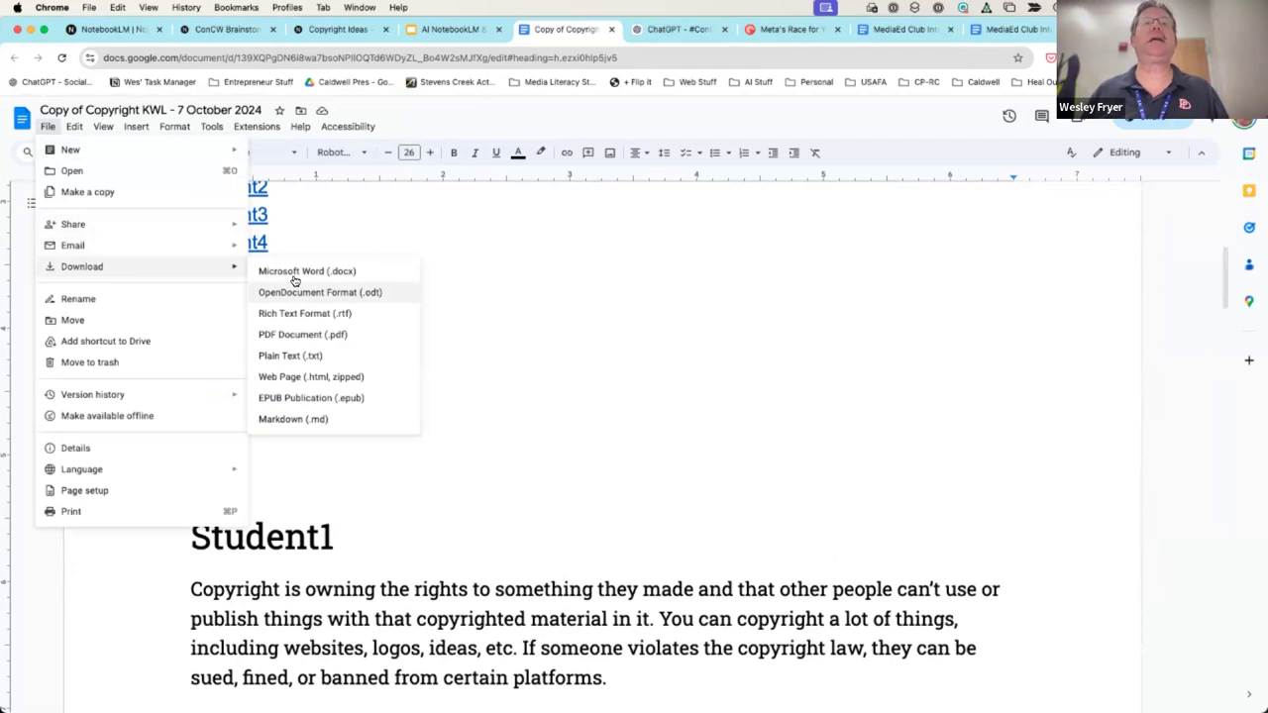
click(304, 347)
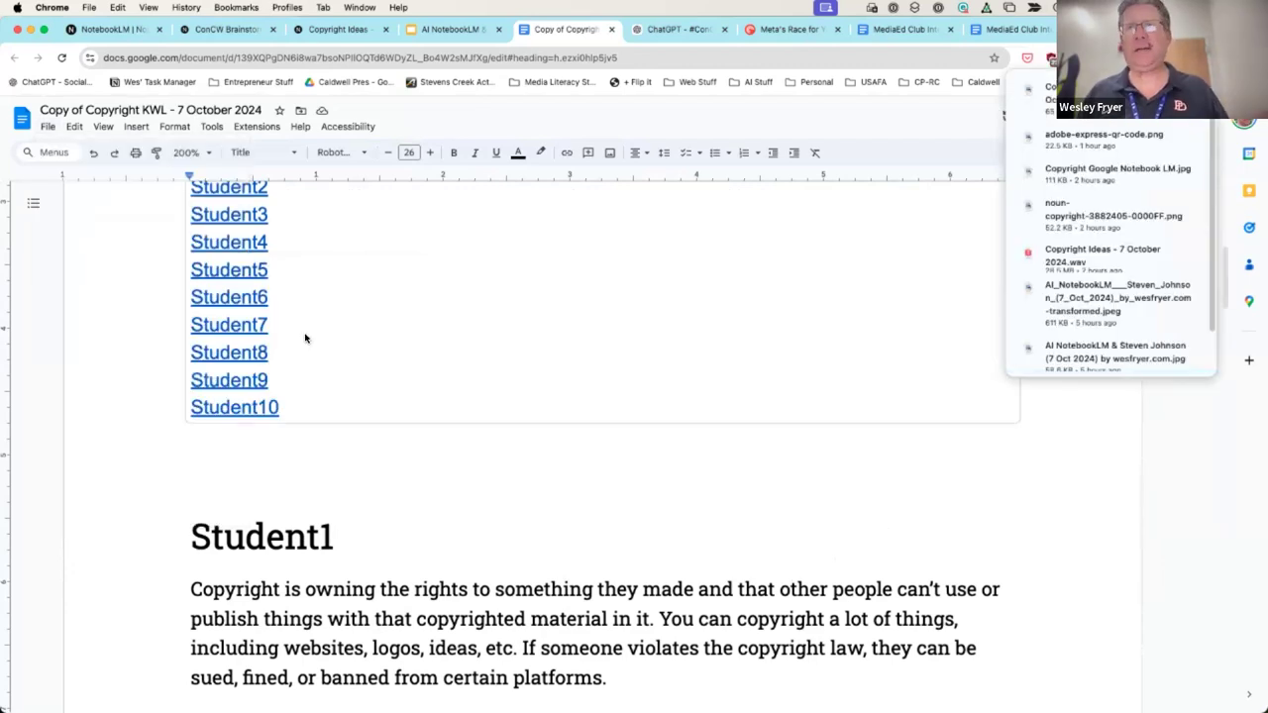
Switch to the "Copyright Ideas - 7 October 2024" notebook in NotebookLM
click(215, 32)
click(115, 30)
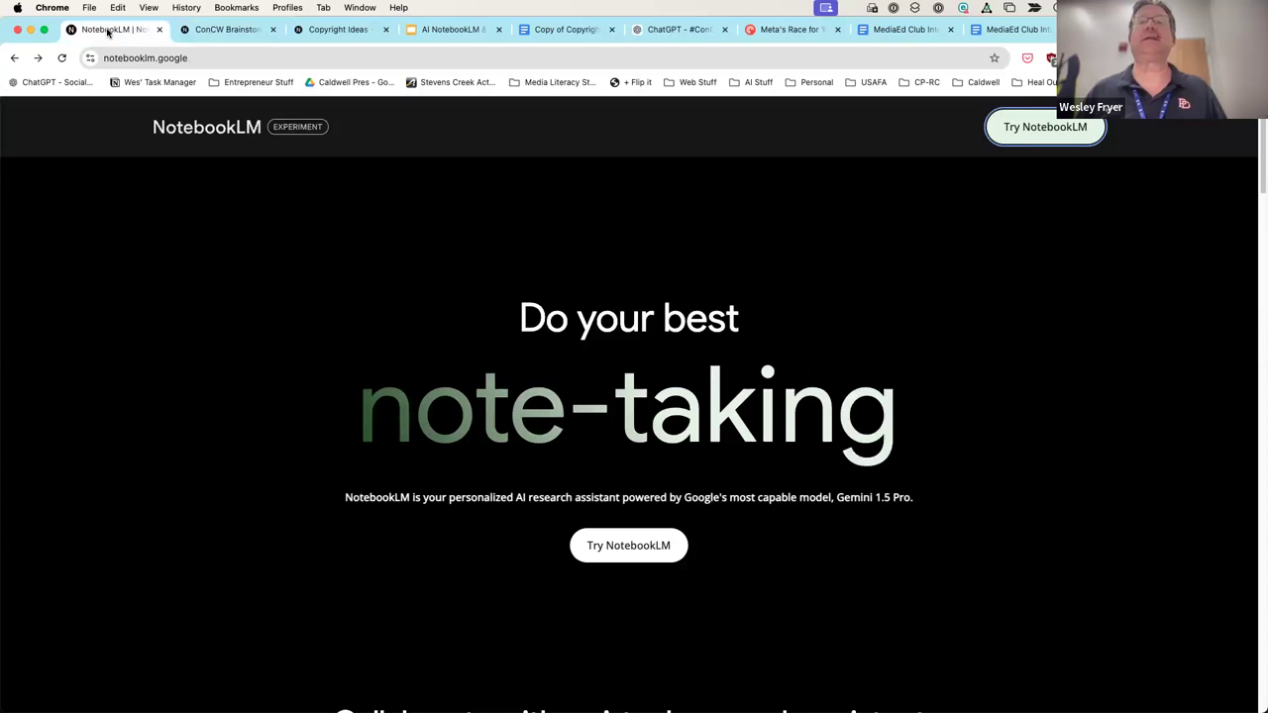
click(309, 33)
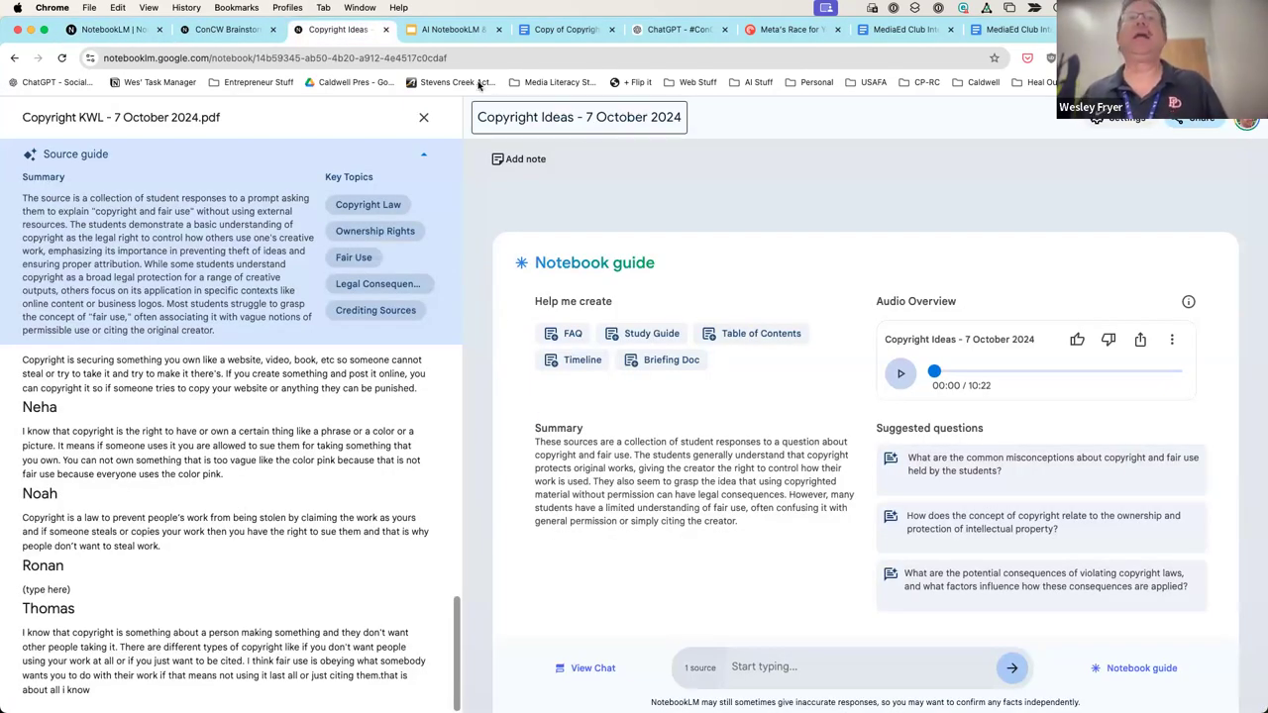
Show the "Demo 2 - Copyright and Fair Use" slide with its embedded video, and return to the "Copyright Ideas - 7 October 2024" notebook
click(447, 32)
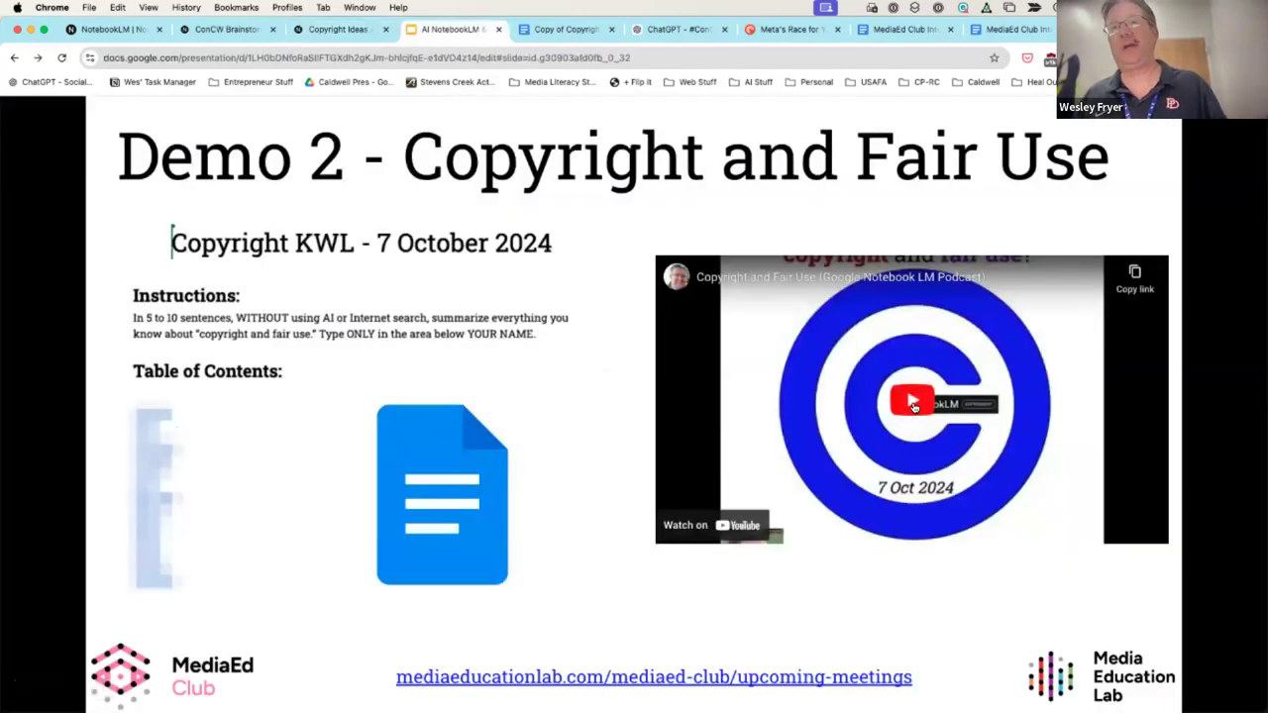
click(318, 33)
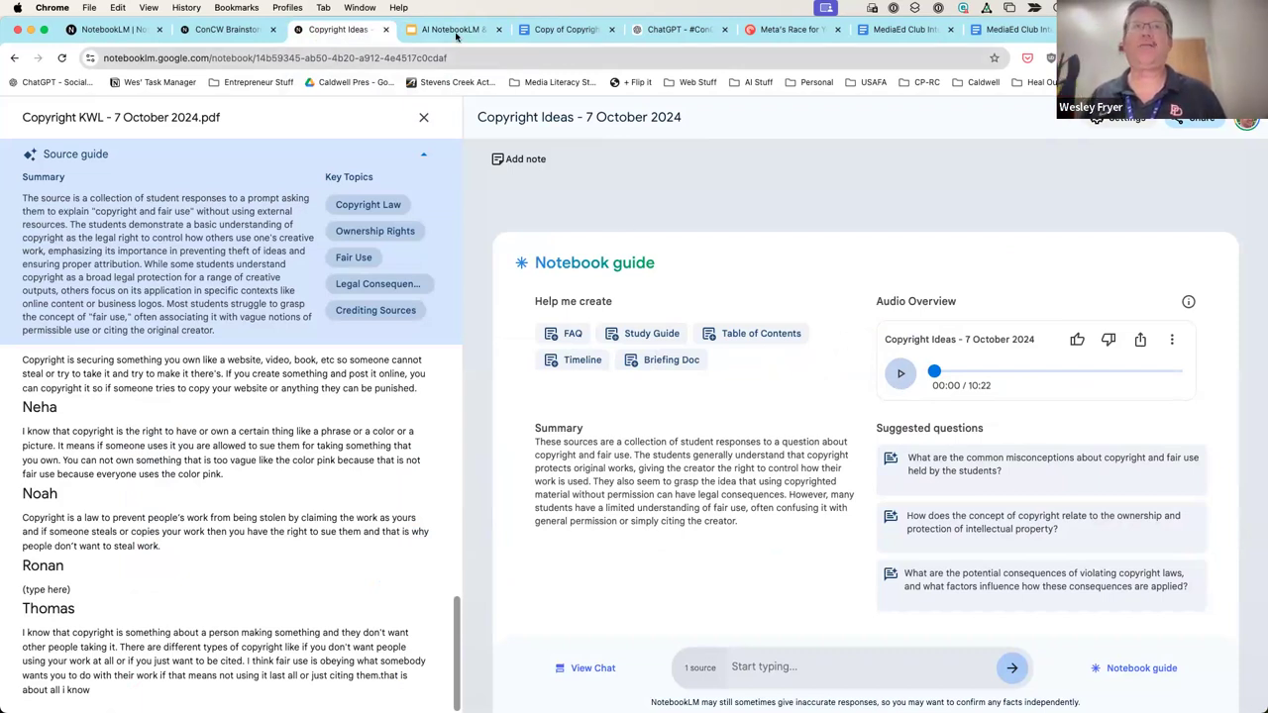
Search the "Copy of Copyright KWL - 7 October 2024" document for "pink" and bring the Student8 response into view
click(535, 37)
scroll(626, 456, down, 10)
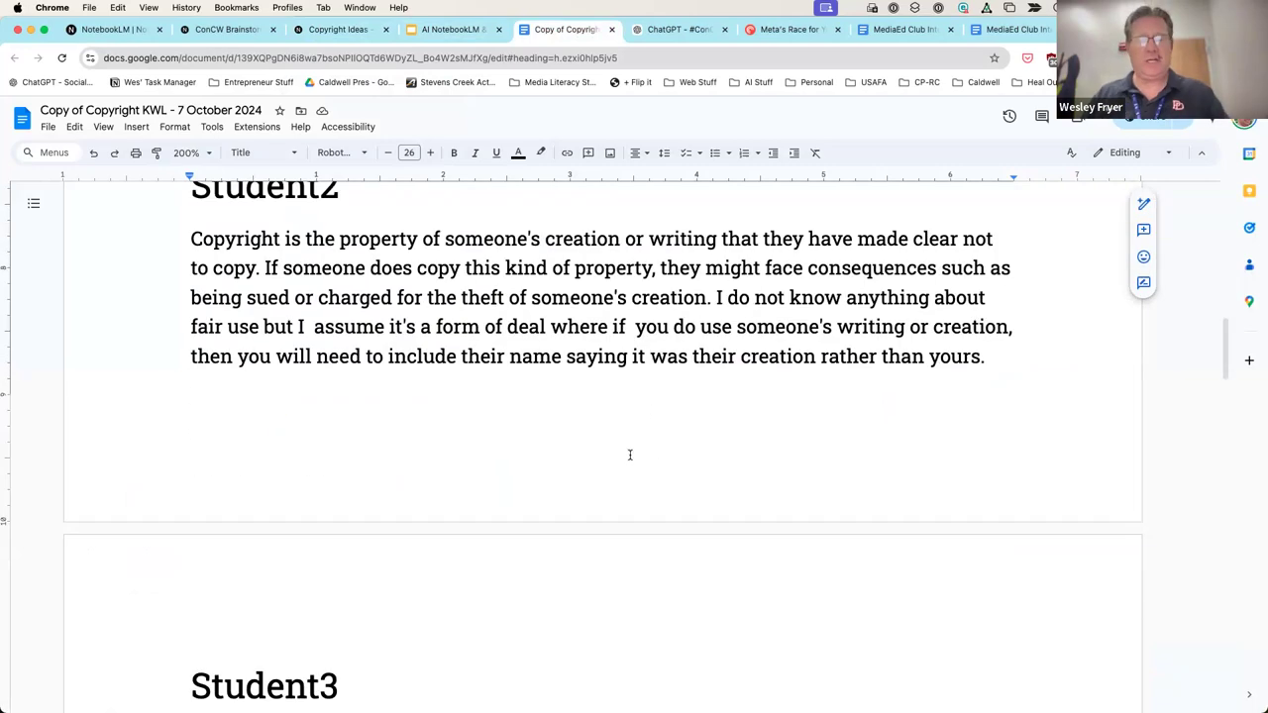
key(super+f)
text(pink)
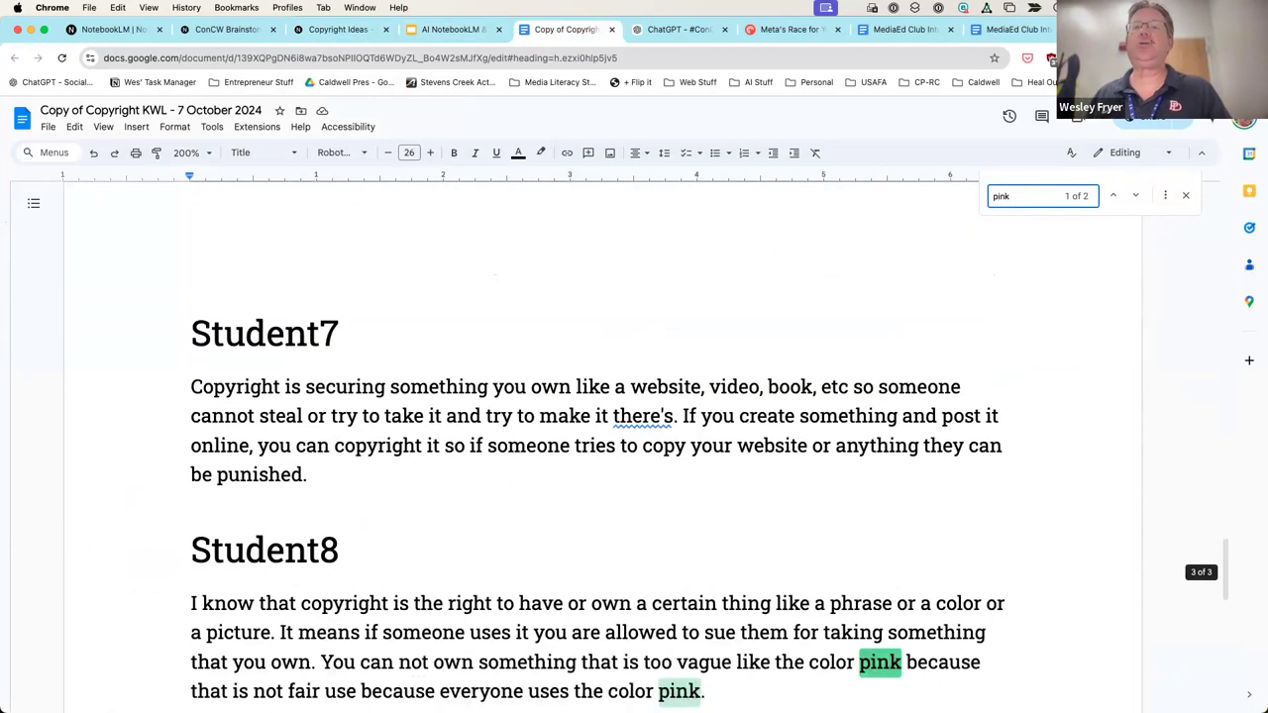
scroll(702, 591, down, 3)
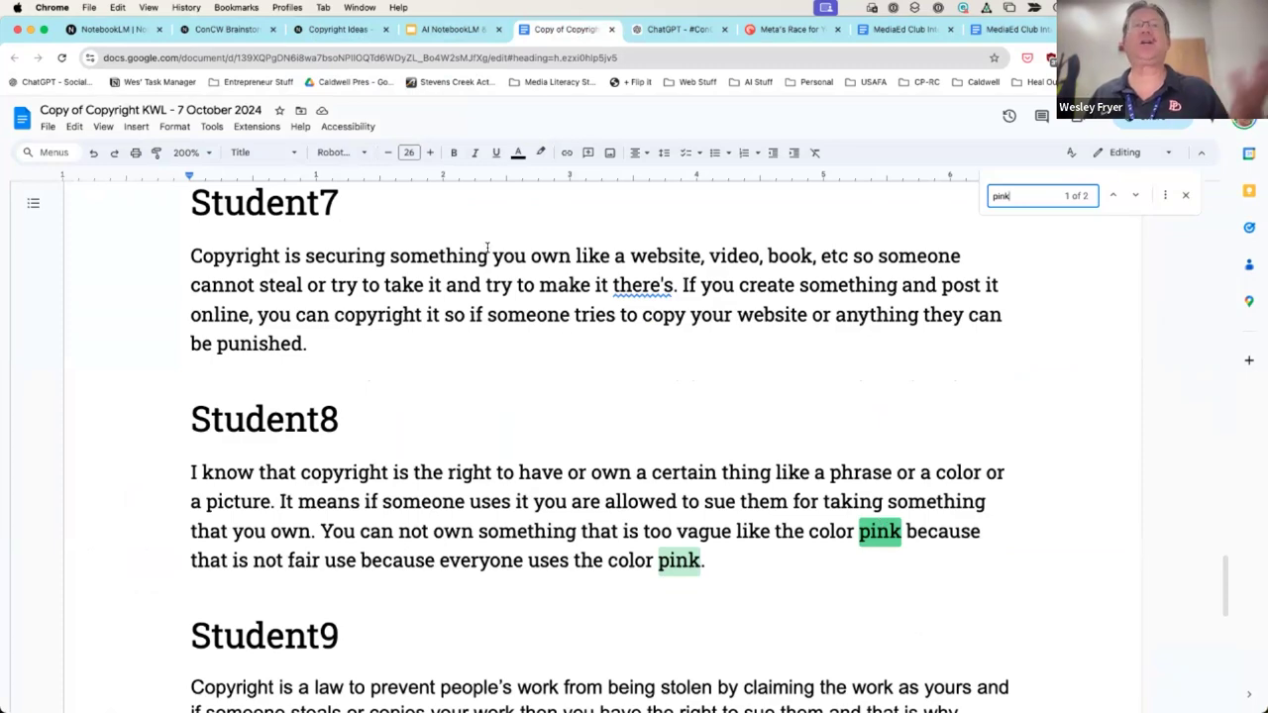
Play the audio overview in the "Copyright Ideas - 7 October 2024" notebook
click(332, 29)
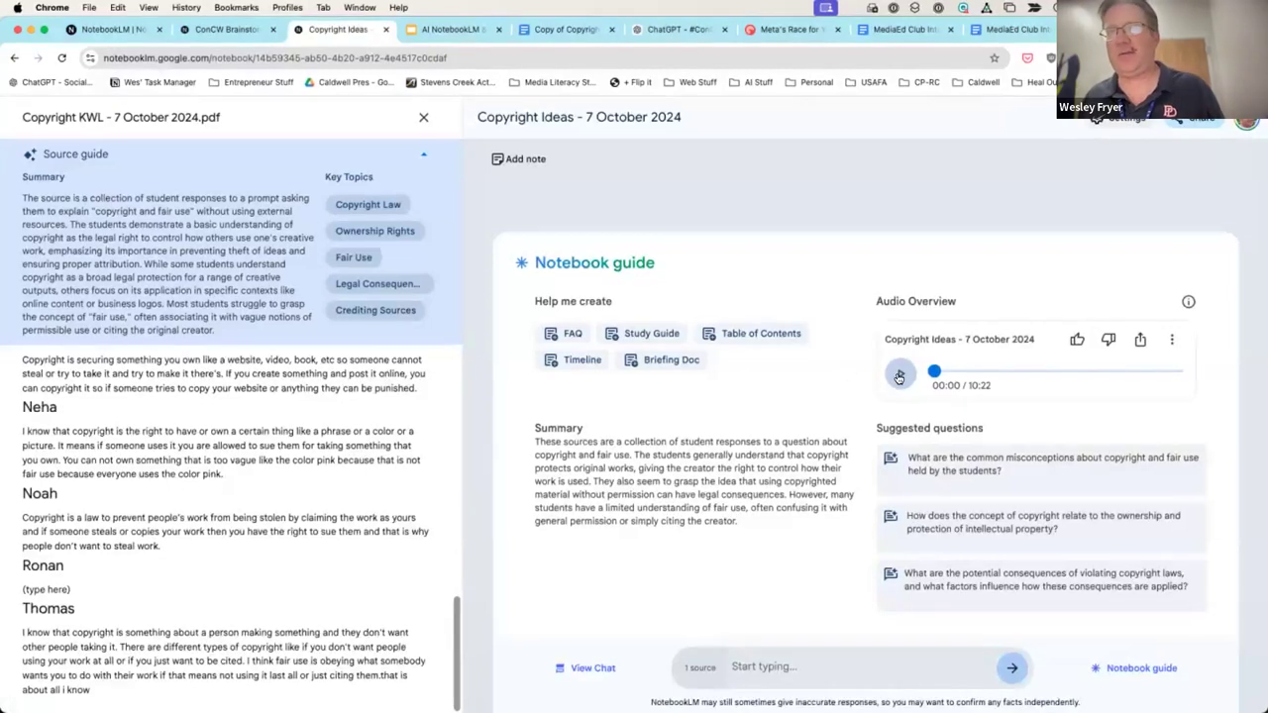
click(900, 375)
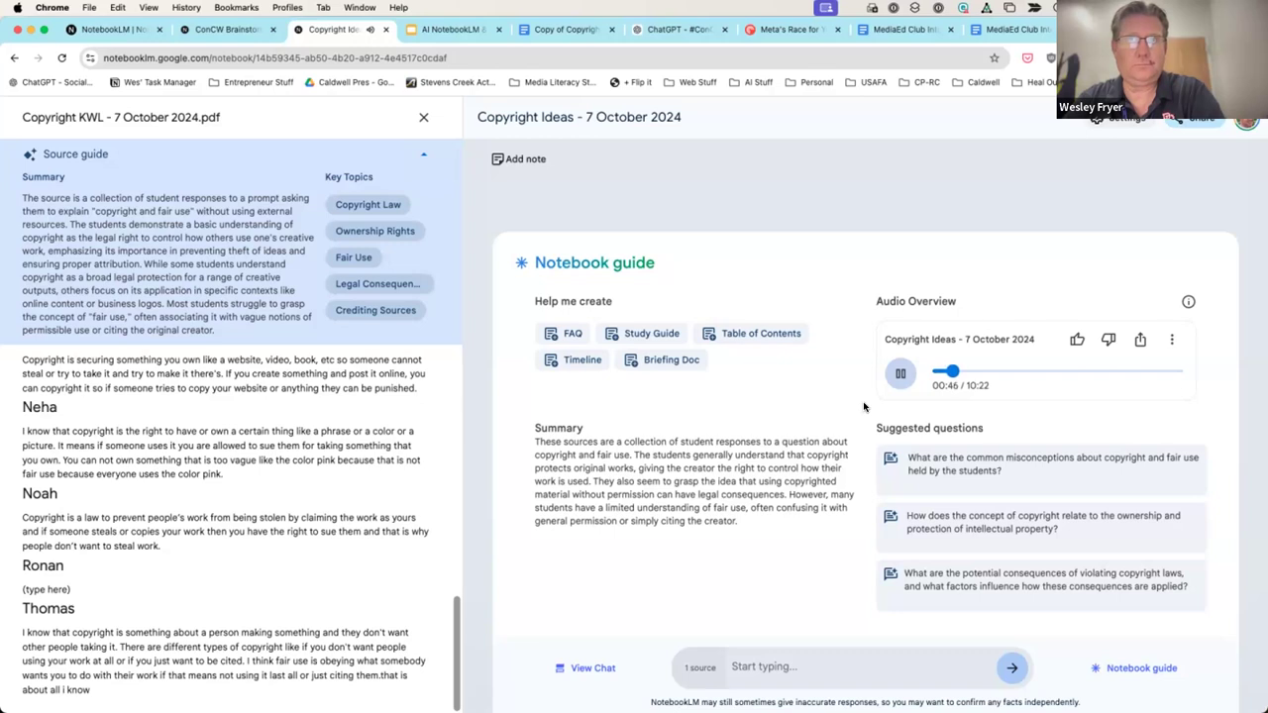
Highlight the Student8 response in the copied Copyright KWL document, and each mention of "pink" within it
click(571, 31)
scroll(683, 427, down, 2)
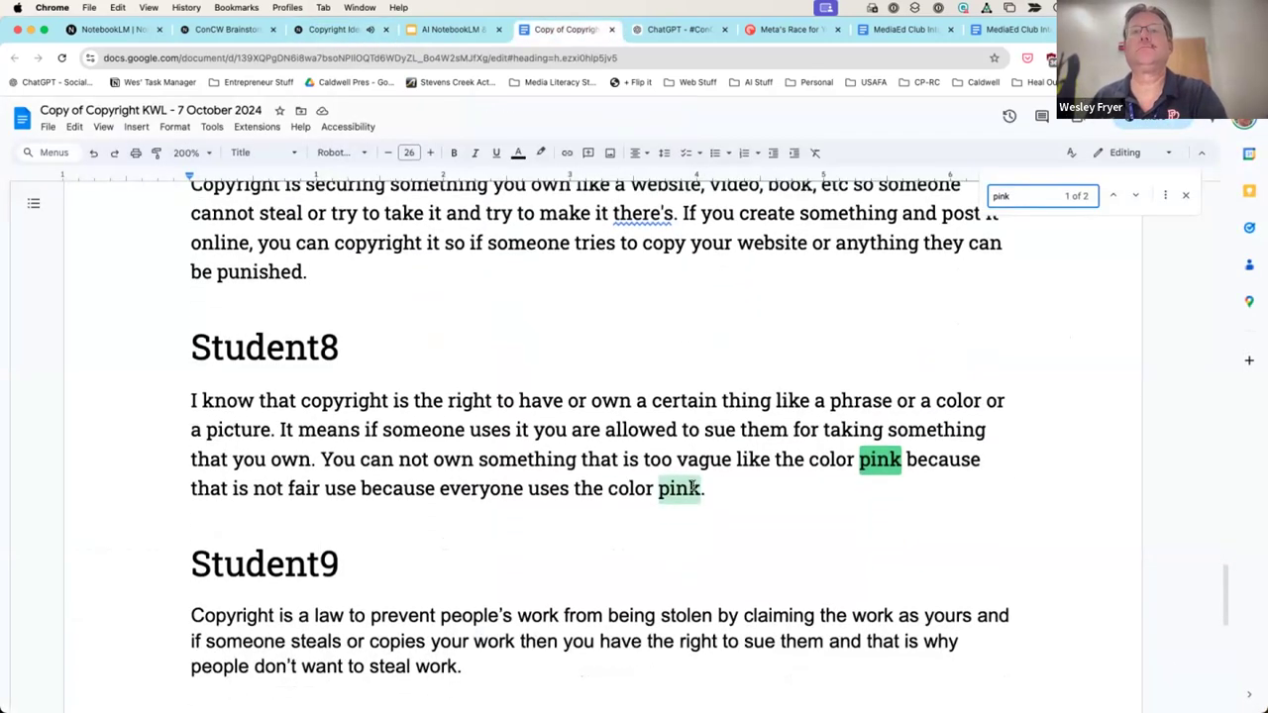
drag(704, 487, 167, 407)
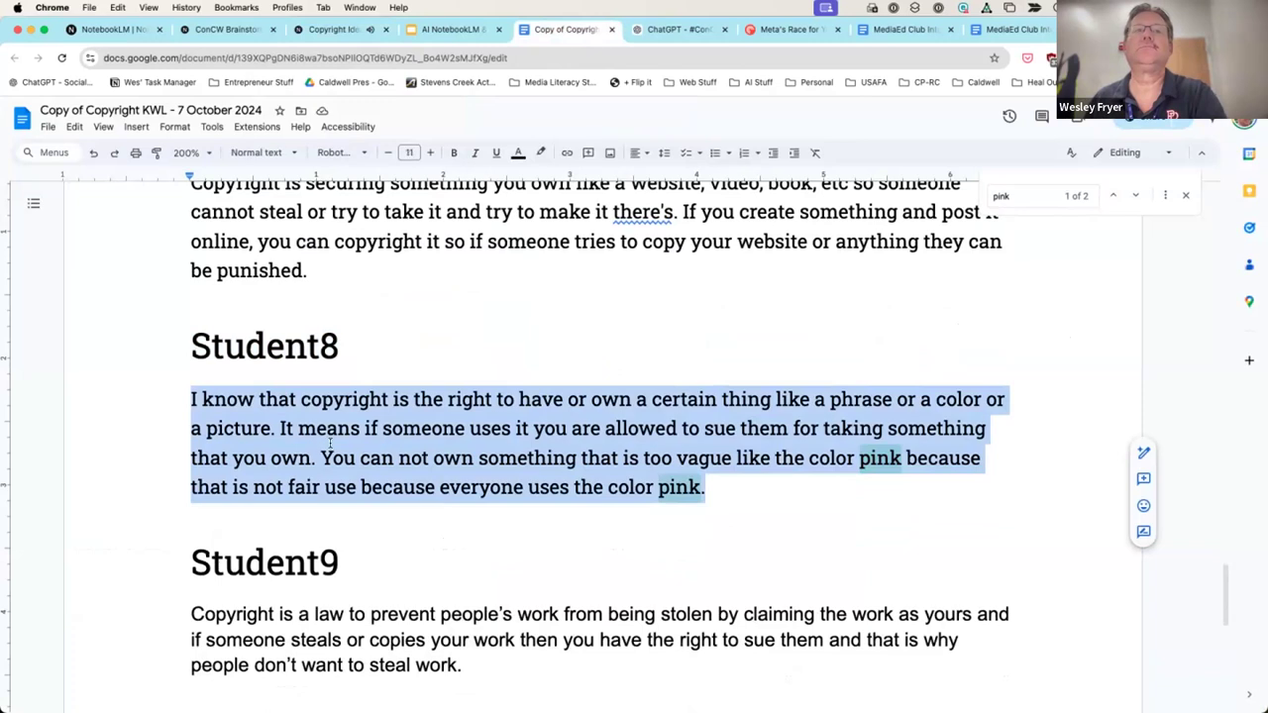
click(717, 486)
double_click(680, 487)
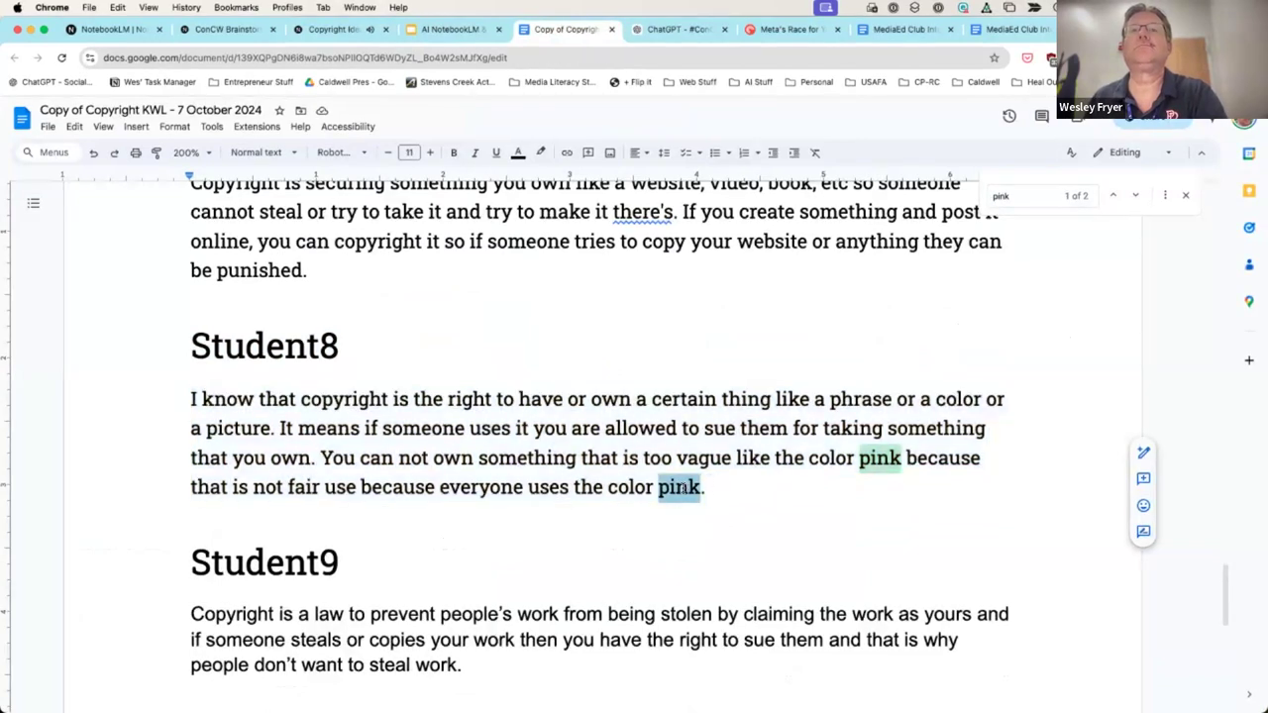
click(878, 456)
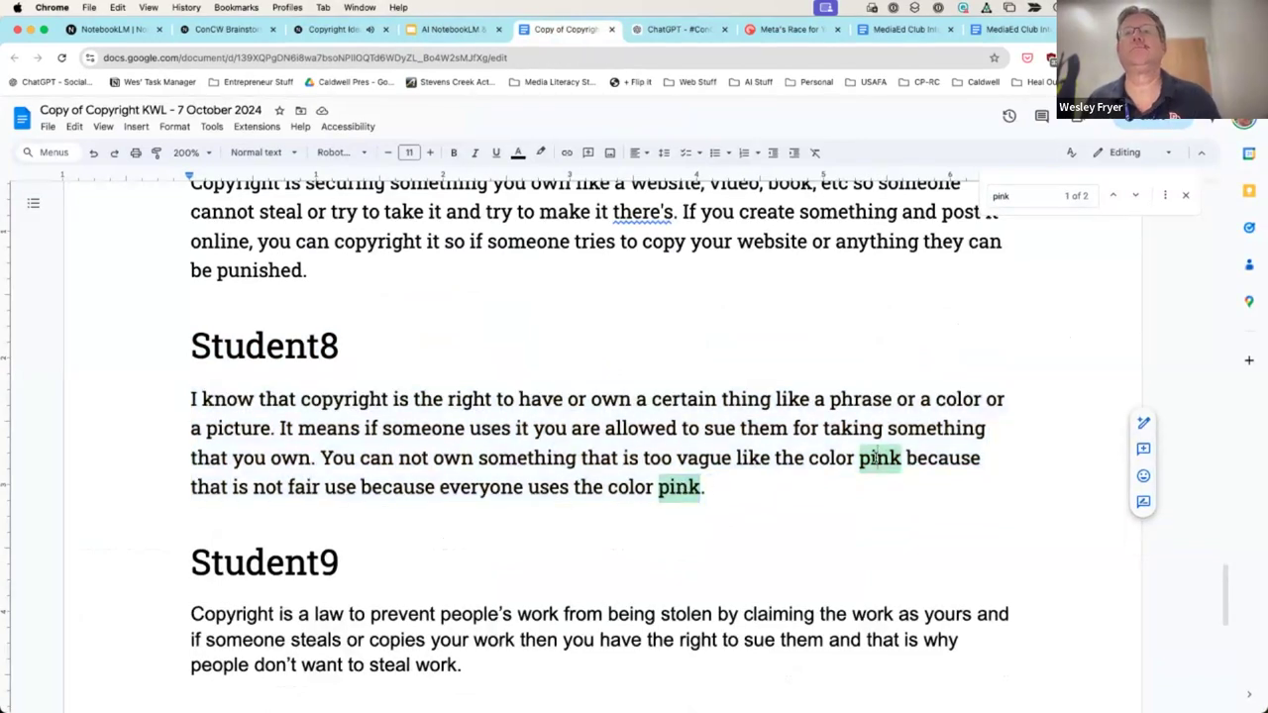
double_click(879, 457)
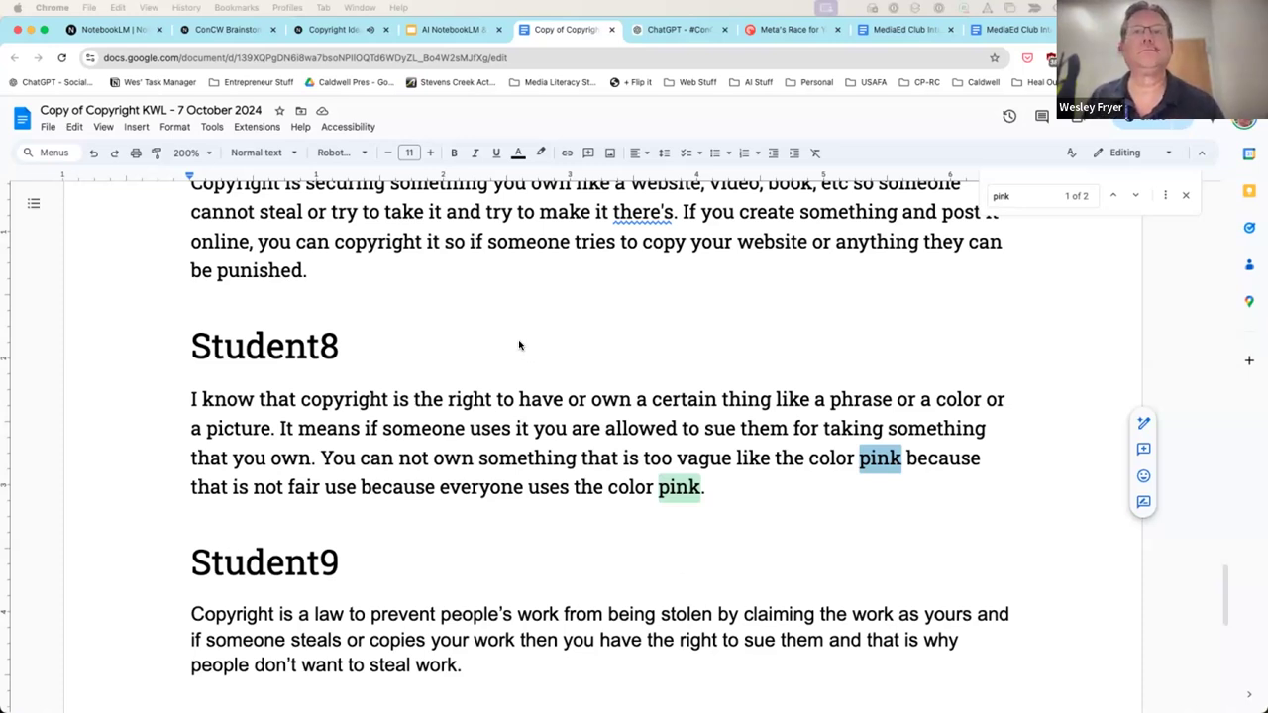
Pause the audio overview in the copyright notebook and switch to the "Demo 2 - Copyright and Fair Use" slide
click(328, 33)
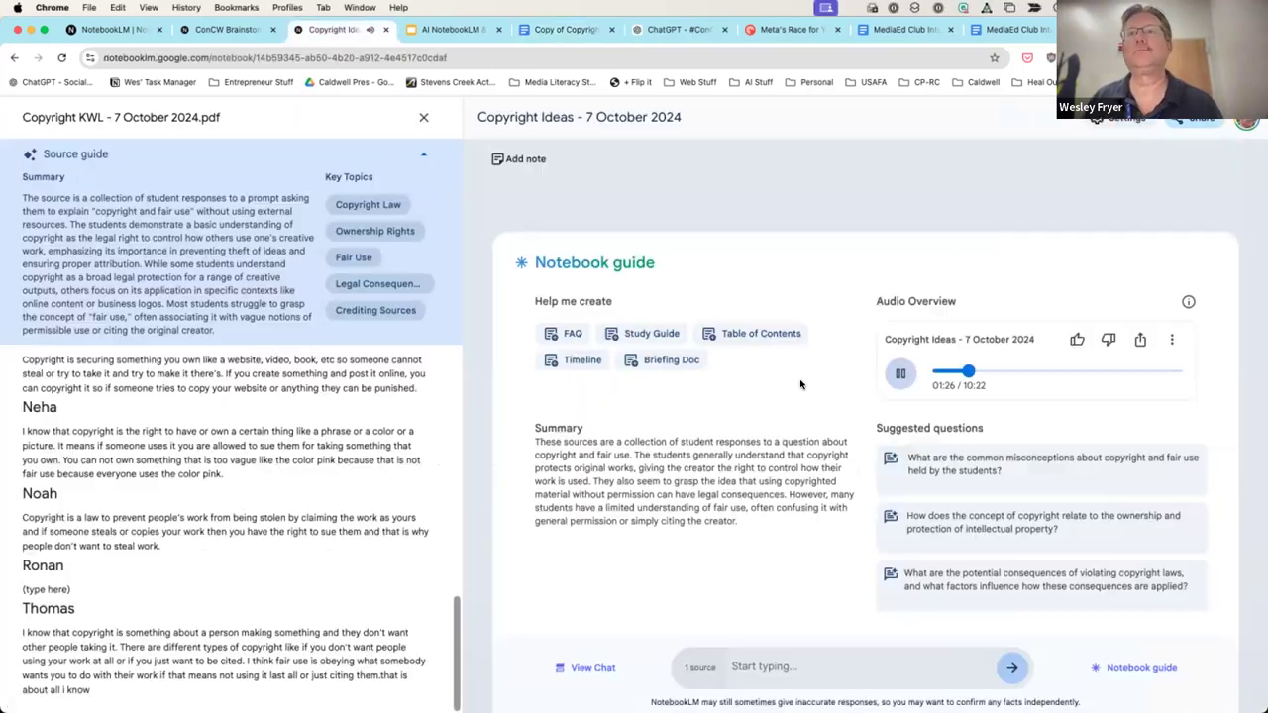
click(899, 375)
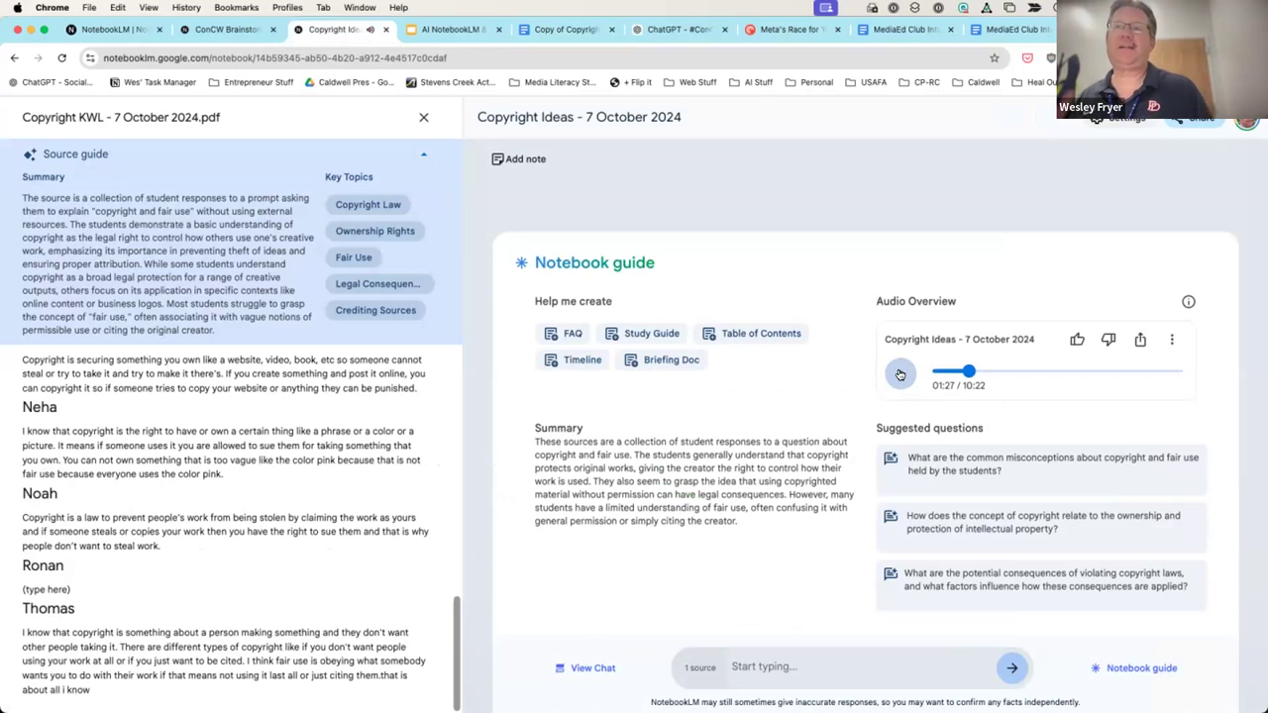
click(458, 33)
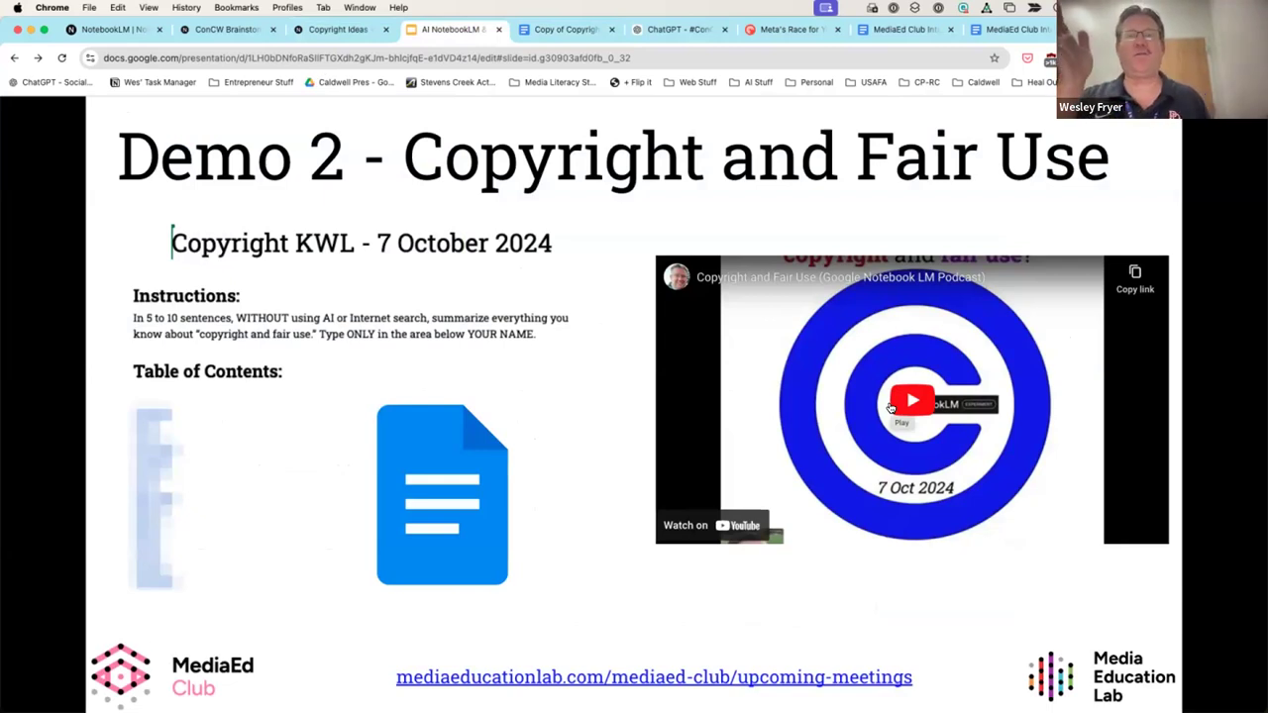
click(332, 31)
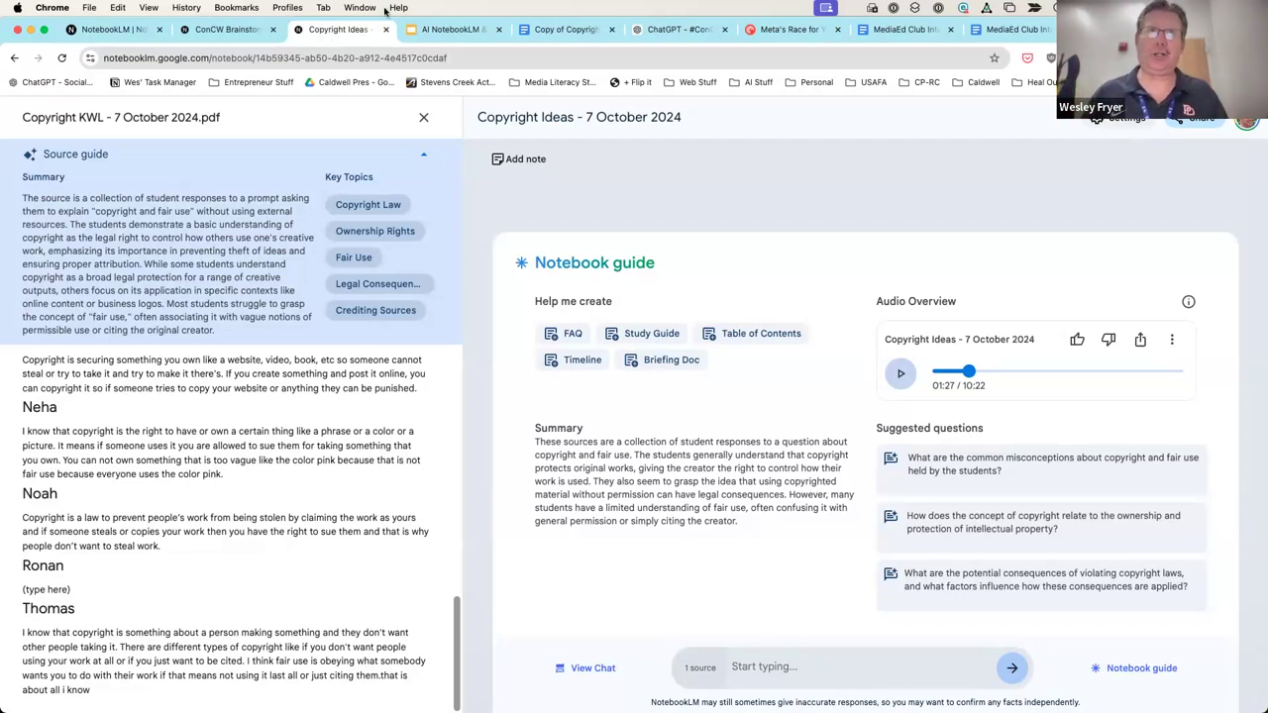
click(446, 29)
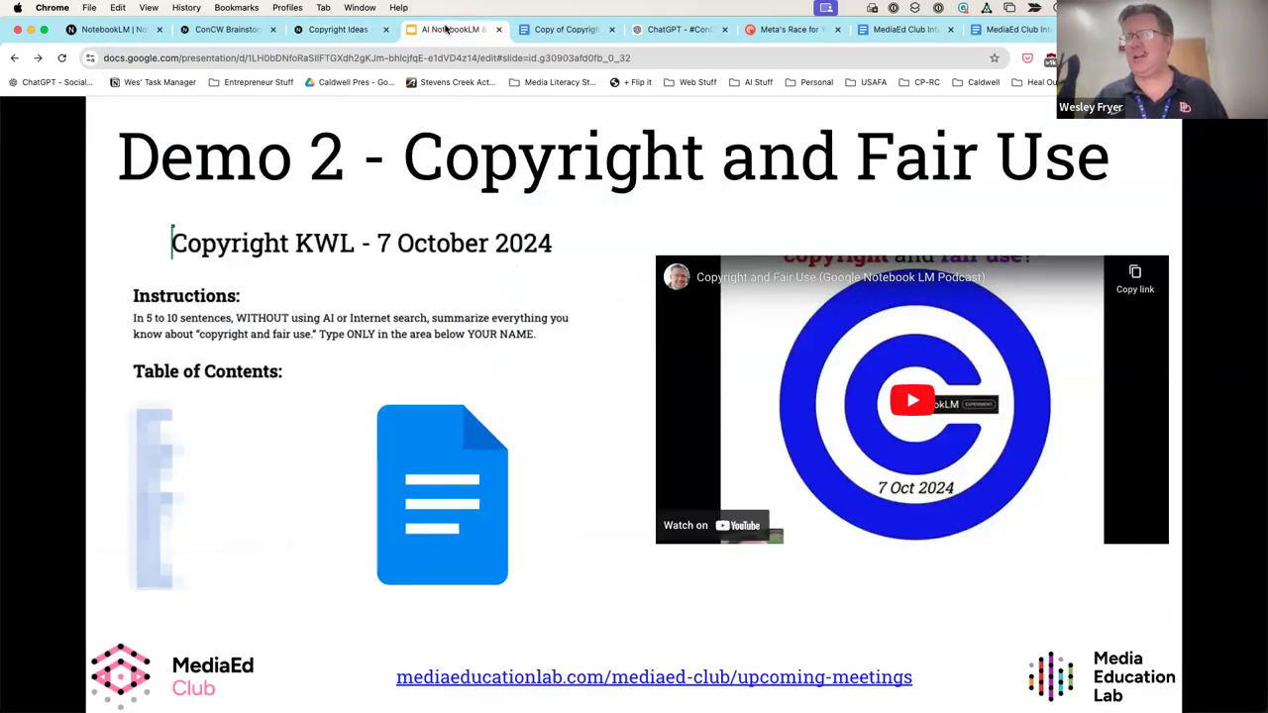